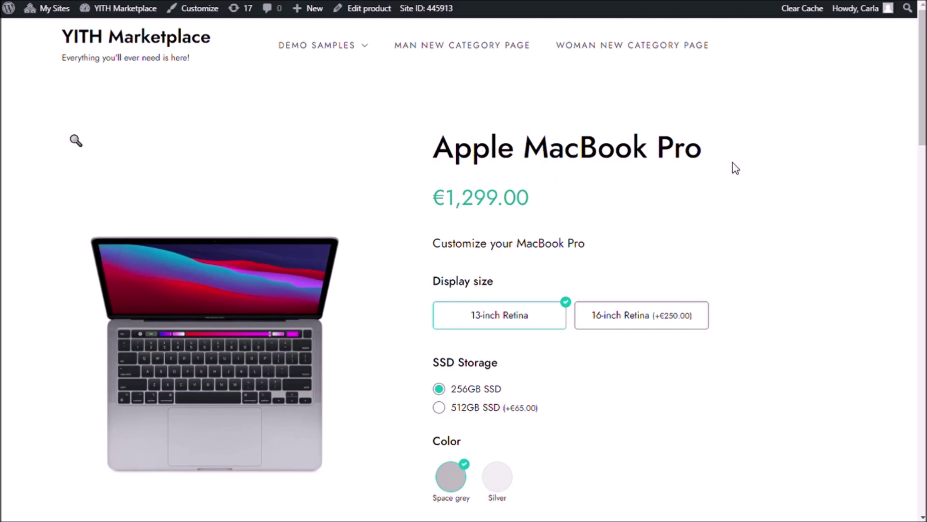
- Examine the Apple MacBook Pro product page's options, trying the Silver and Space grey colors and reviewing the accessories and order total
{"action": "scroll", "coordinate": [732, 163], "scroll_direction": "down", "scroll_amount": 2}
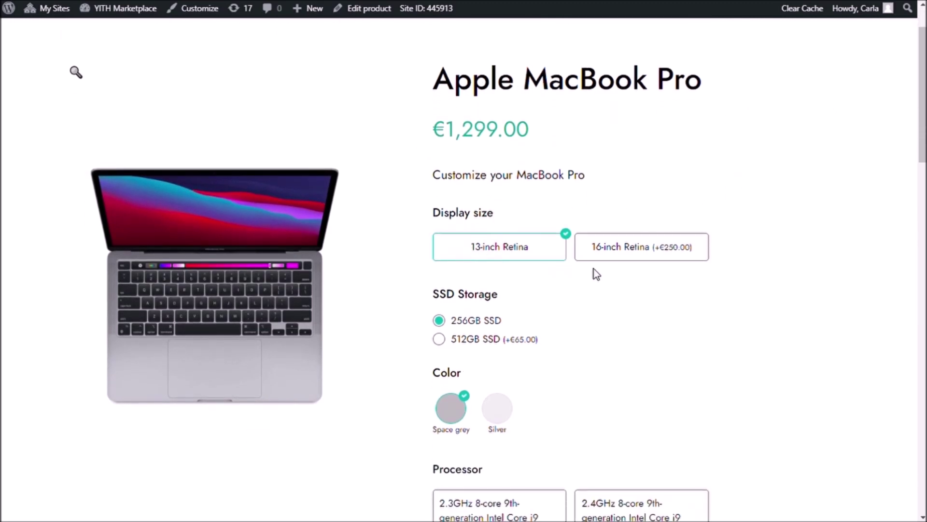
{"action": "scroll", "coordinate": [751, 254], "scroll_direction": "down", "scroll_amount": 2}
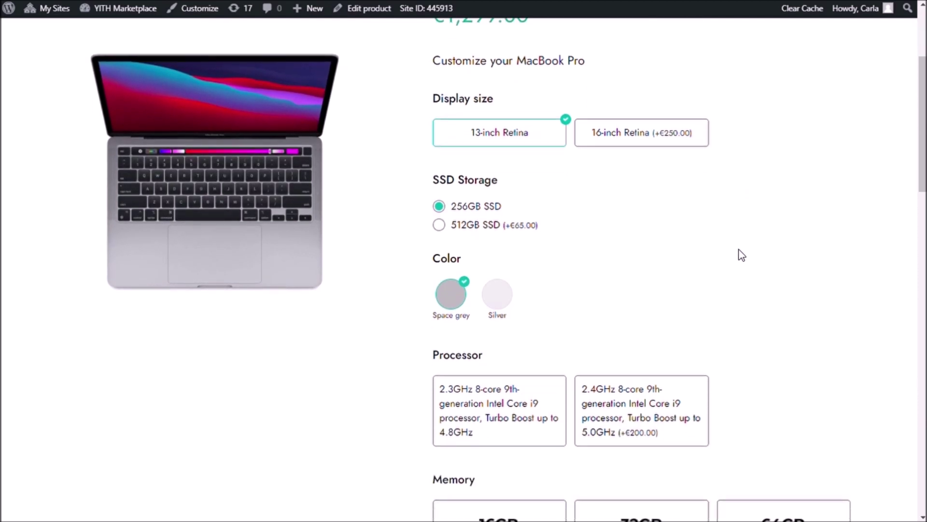
{"action": "scroll", "coordinate": [475, 235], "scroll_direction": "down", "scroll_amount": 2}
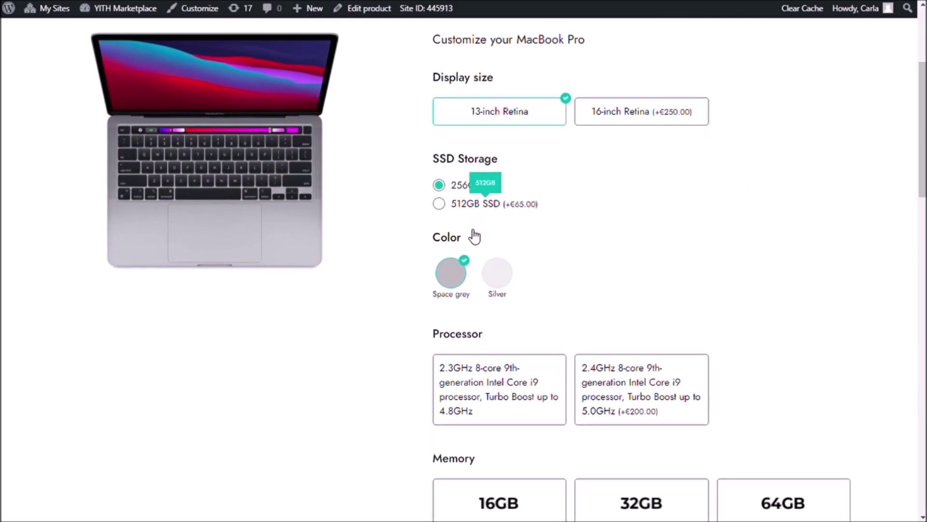
{"action": "left_click", "coordinate": [510, 234]}
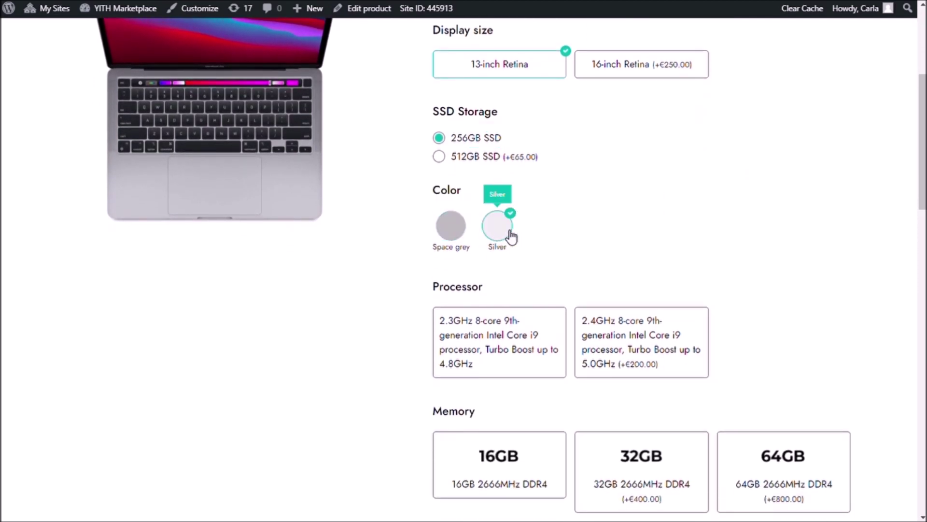
{"action": "left_click", "coordinate": [462, 232]}
{"action": "scroll", "coordinate": [590, 249], "scroll_direction": "down", "scroll_amount": 2}
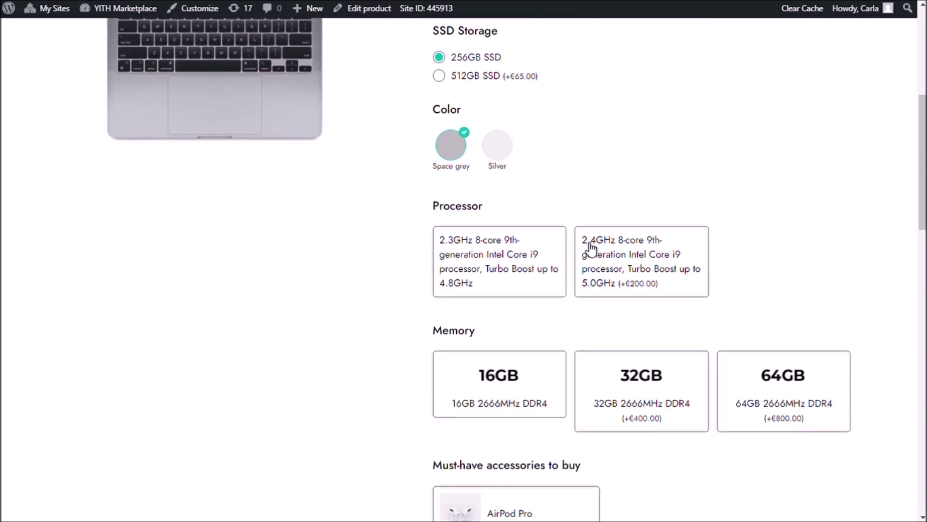
{"action": "scroll", "coordinate": [588, 234], "scroll_direction": "down", "scroll_amount": 3}
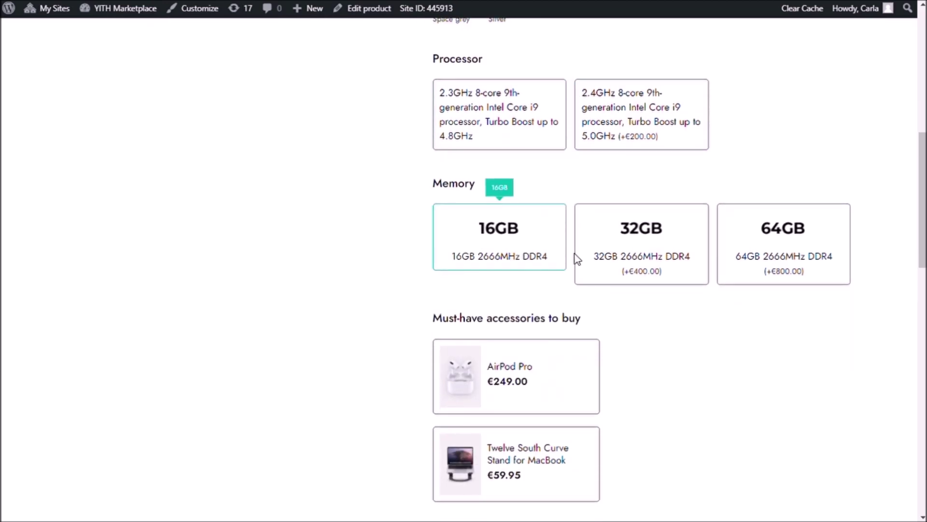
{"action": "scroll", "coordinate": [529, 256], "scroll_direction": "down", "scroll_amount": 2}
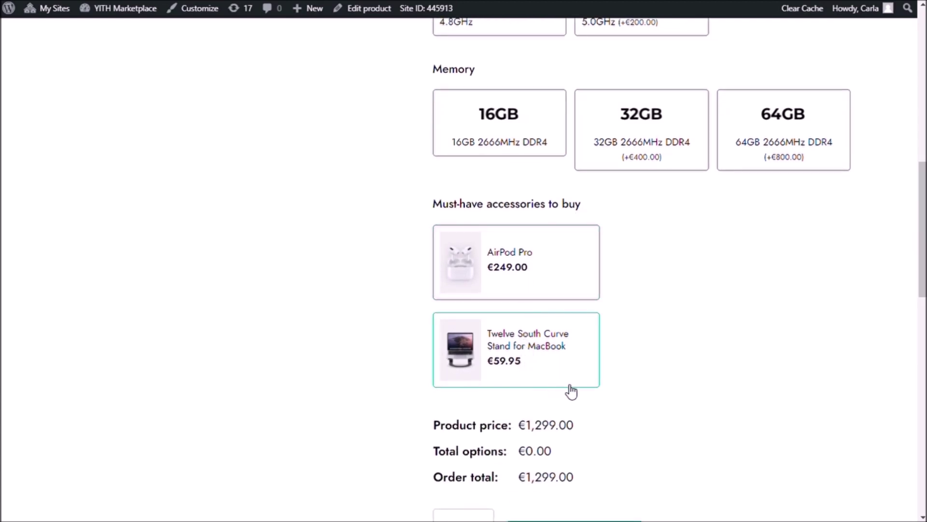
{"action": "scroll", "coordinate": [735, 325], "scroll_direction": "down", "scroll_amount": 2}
{"action": "scroll", "coordinate": [734, 324], "scroll_direction": "up", "scroll_amount": 8}
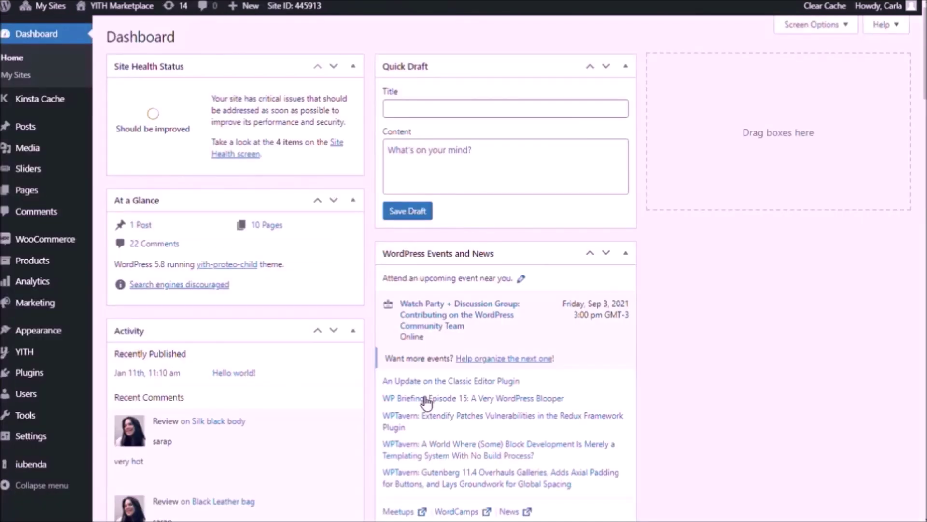
- Open the YITH Product Add-ons settings and create a new options block named "MacBook"
{"action": "mouse_move", "coordinate": [92, 356]}
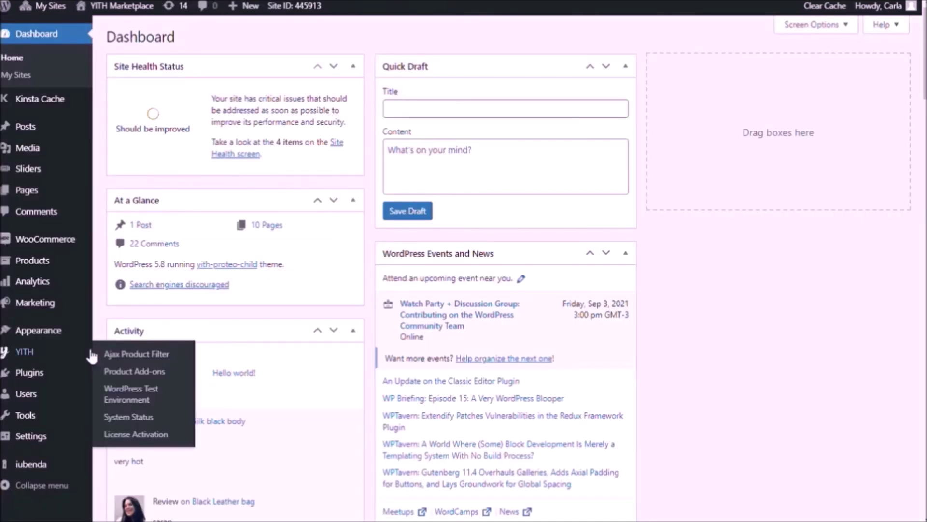
{"action": "left_click", "coordinate": [122, 373]}
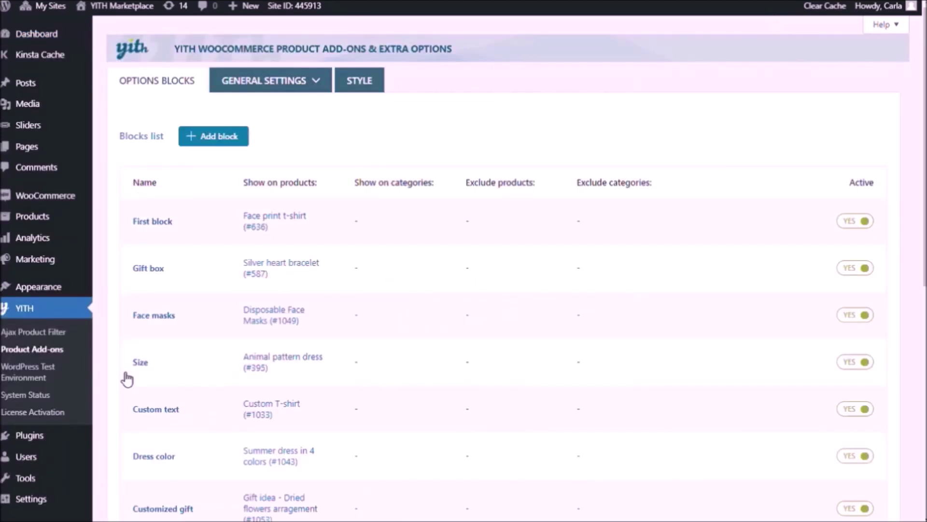
{"action": "left_click", "coordinate": [235, 140]}
{"action": "left_click", "coordinate": [301, 195]}
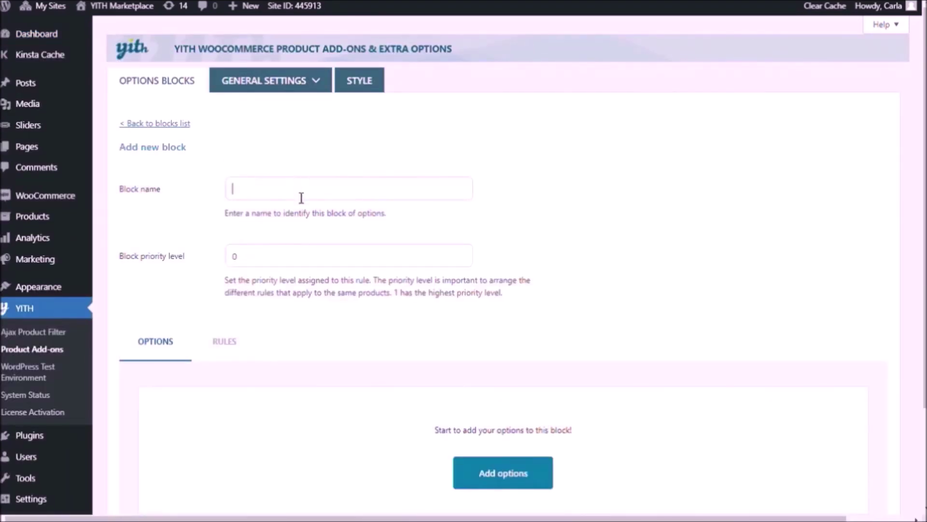
{"action": "type", "text": "MacBook"}
- Add a label or image option to the MacBook block and title it "Display size"
{"action": "scroll", "coordinate": [301, 198], "scroll_direction": "down", "scroll_amount": 3}
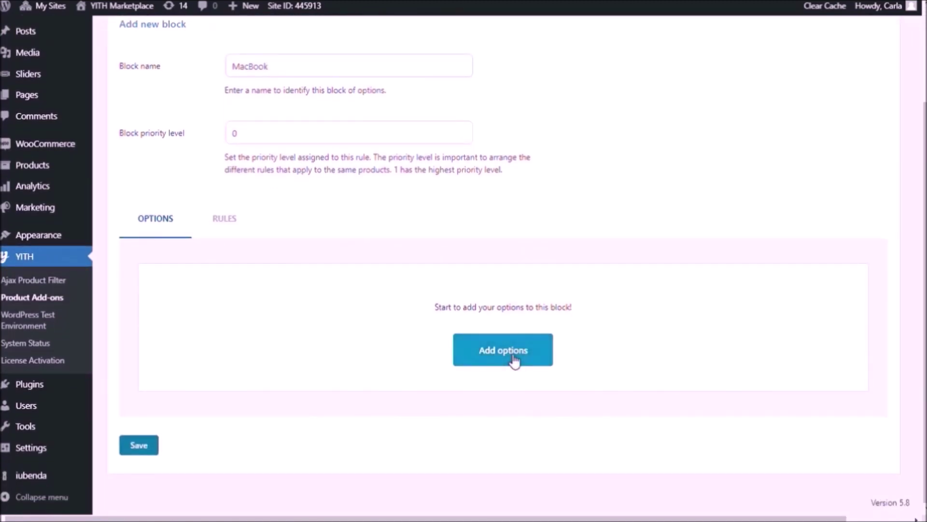
{"action": "left_click", "coordinate": [503, 350]}
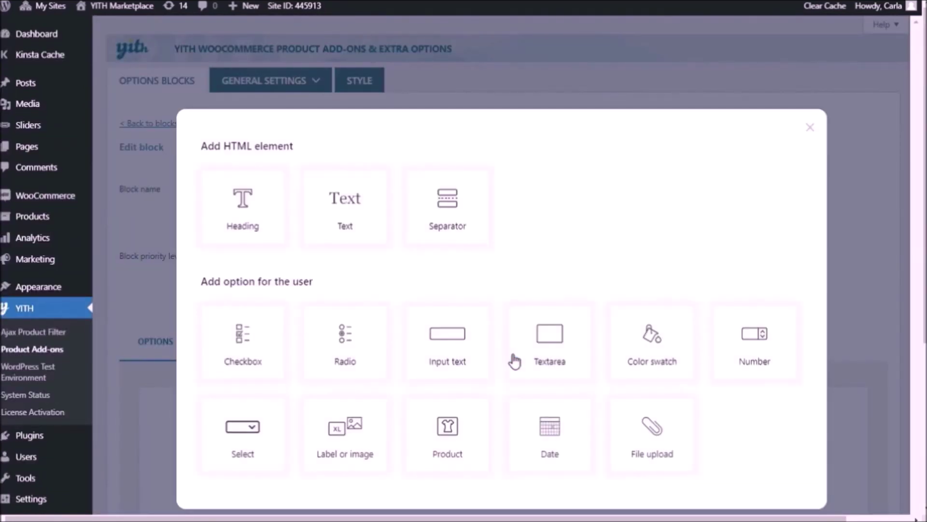
{"action": "left_click", "coordinate": [341, 453]}
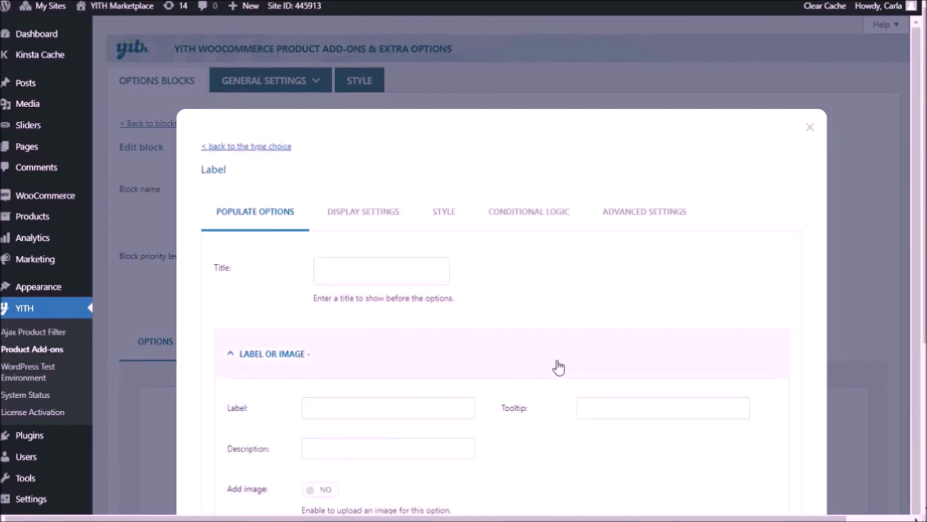
{"action": "left_click", "coordinate": [406, 268]}
{"action": "type", "text": "Display size"}
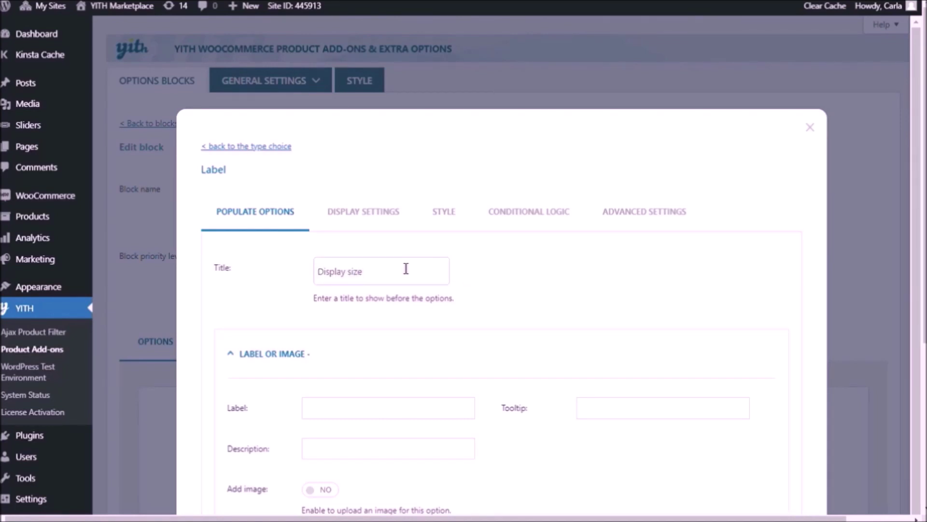
- Label the first option "13-inch Retina" with the tooltip "13-inch" and make it selected by default
{"action": "scroll", "coordinate": [404, 268], "scroll_direction": "down", "scroll_amount": 3}
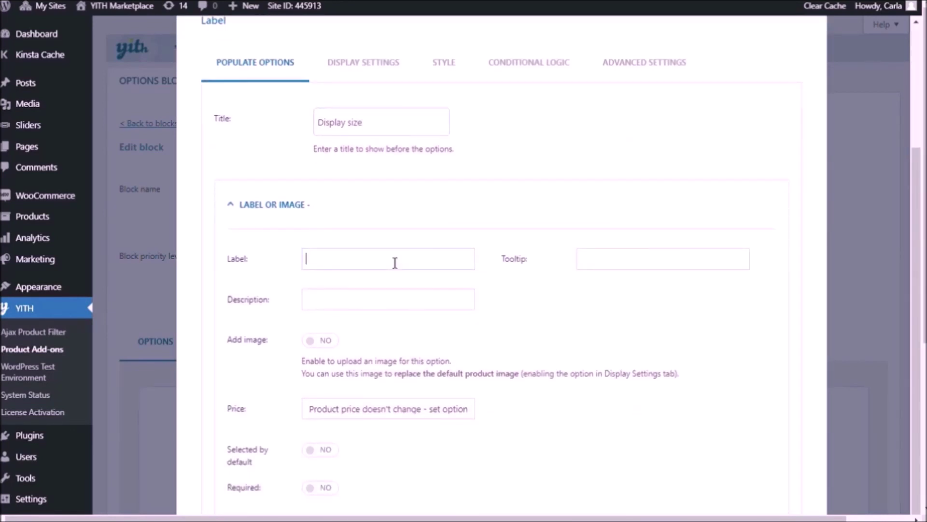
{"action": "left_click", "coordinate": [395, 263]}
{"action": "type", "text": "13-inch Retina"}
{"action": "left_click", "coordinate": [580, 264]}
{"action": "type", "text": "13-inch"}
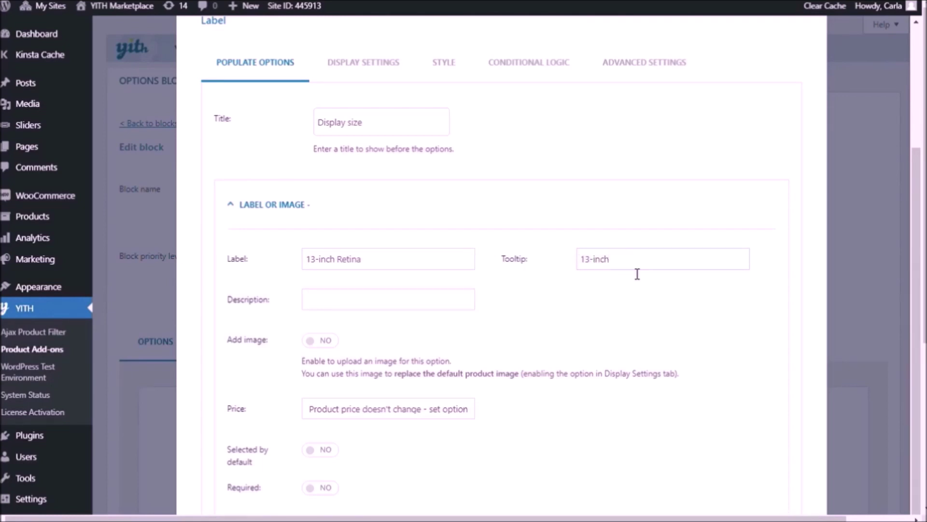
{"action": "scroll", "coordinate": [637, 274], "scroll_direction": "down", "scroll_amount": 3}
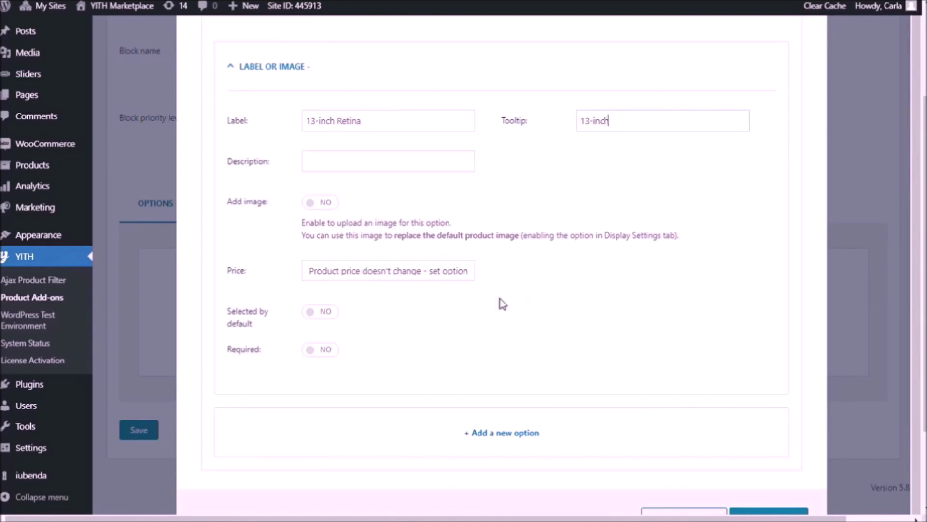
{"action": "left_click", "coordinate": [329, 319]}
- Add a second display size option labelled "16-inch Retina" with the tooltip "16-inch"
{"action": "scroll", "coordinate": [560, 353], "scroll_direction": "down", "scroll_amount": 2}
{"action": "left_click", "coordinate": [570, 358]}
{"action": "scroll", "coordinate": [571, 362], "scroll_direction": "down", "scroll_amount": 4}
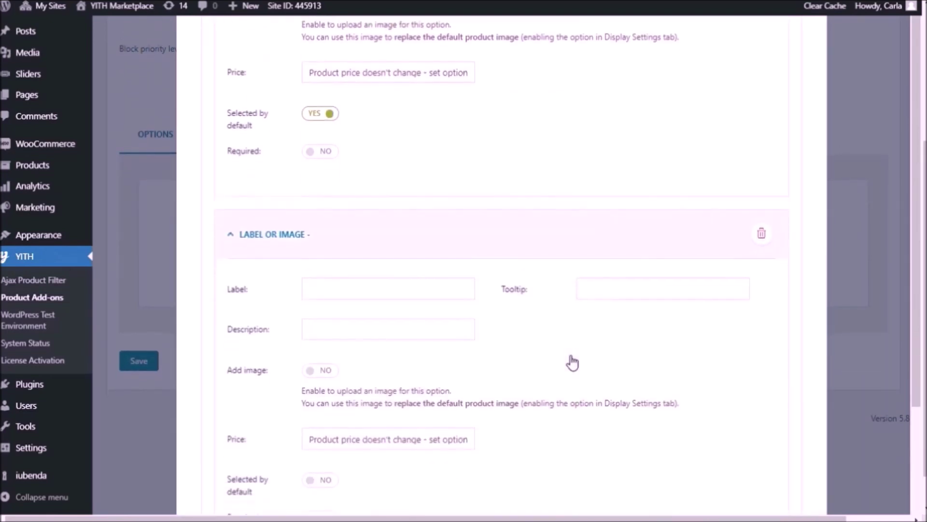
{"action": "left_click", "coordinate": [449, 263]}
{"action": "type", "text": "16"}
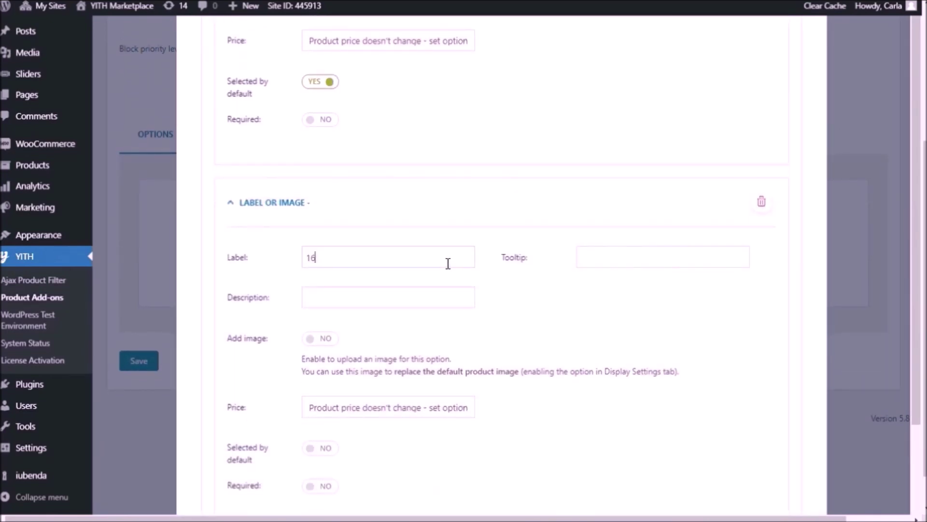
{"action": "type", "text": "-inch Retina"}
{"action": "key", "text": "Tab"}
{"action": "type", "text": "16-inch"}
- Make the 16-inch Retina option increase the main product price by a regular fixed amount of 250
{"action": "scroll", "coordinate": [448, 263], "scroll_direction": "down", "scroll_amount": 3}
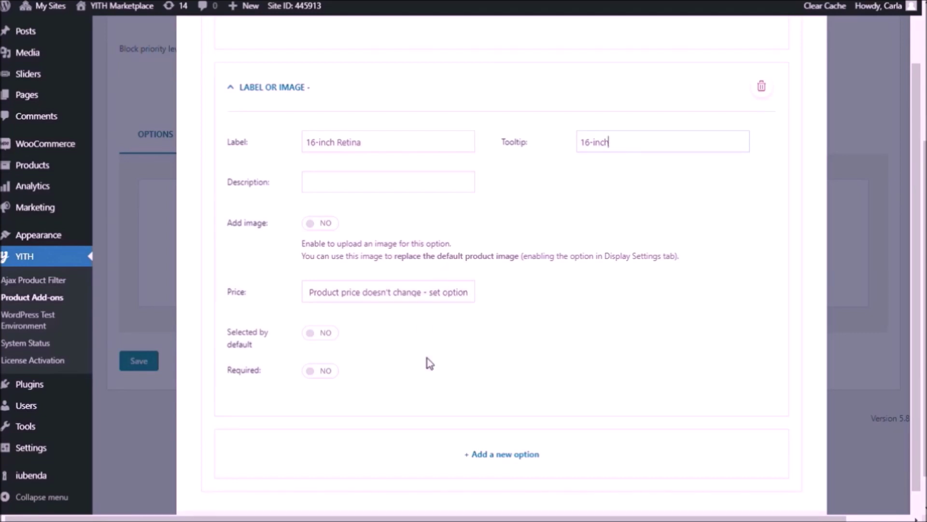
{"action": "left_click", "coordinate": [428, 327]}
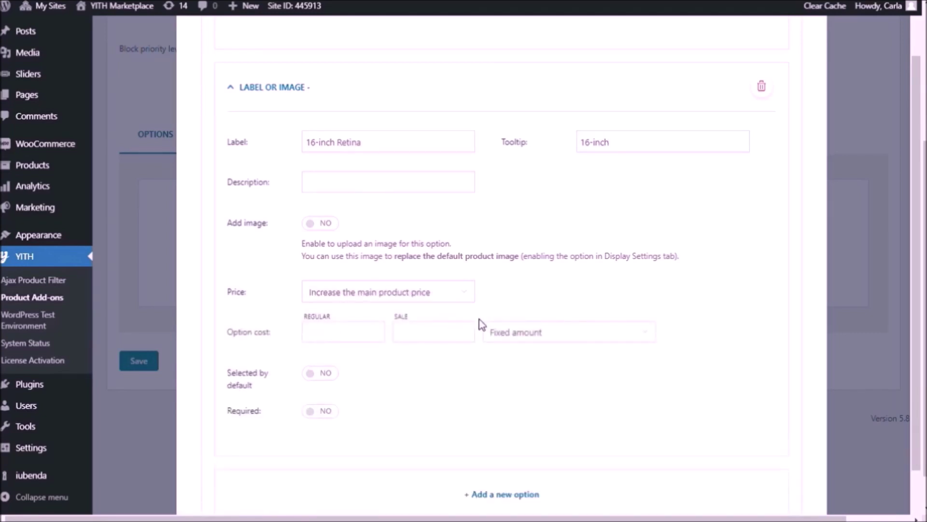
{"action": "left_click", "coordinate": [310, 338]}
{"action": "type", "text": "250"}
{"action": "scroll", "coordinate": [494, 387], "scroll_direction": "down", "scroll_amount": 3}
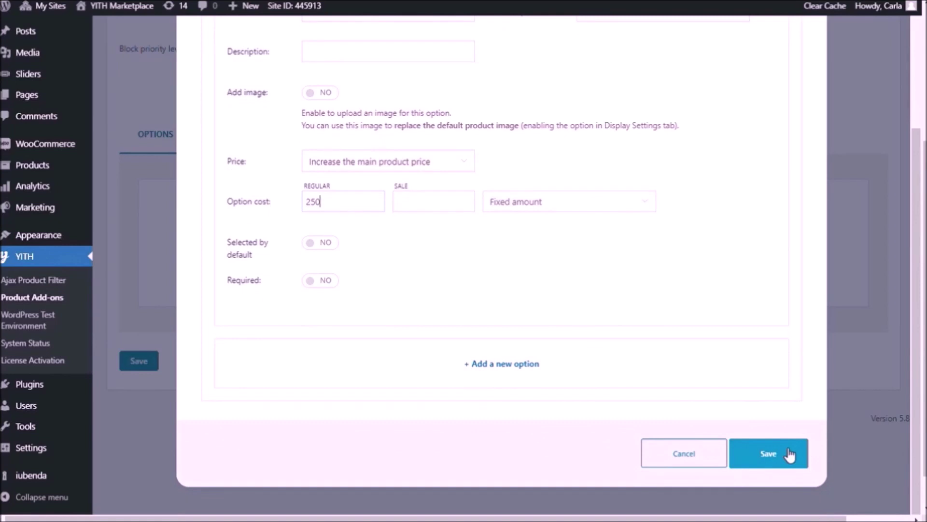
- Save the Display size option set and the MacBook block
{"action": "left_click", "coordinate": [789, 455]}
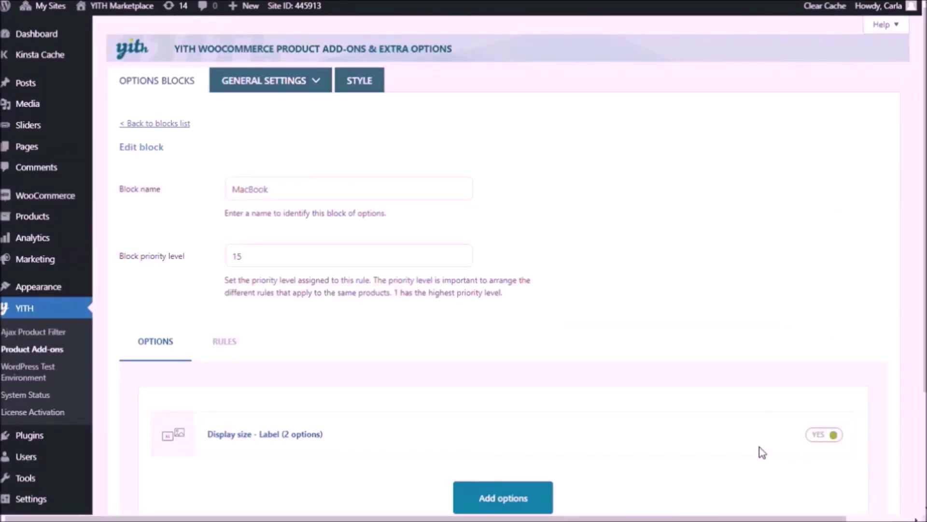
{"action": "scroll", "coordinate": [720, 435], "scroll_direction": "down", "scroll_amount": 3}
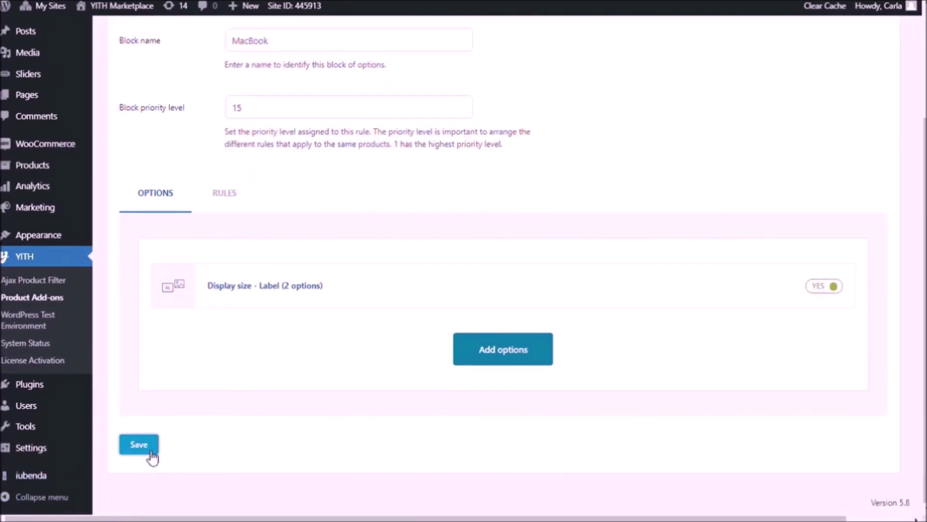
{"action": "left_click", "coordinate": [151, 453]}
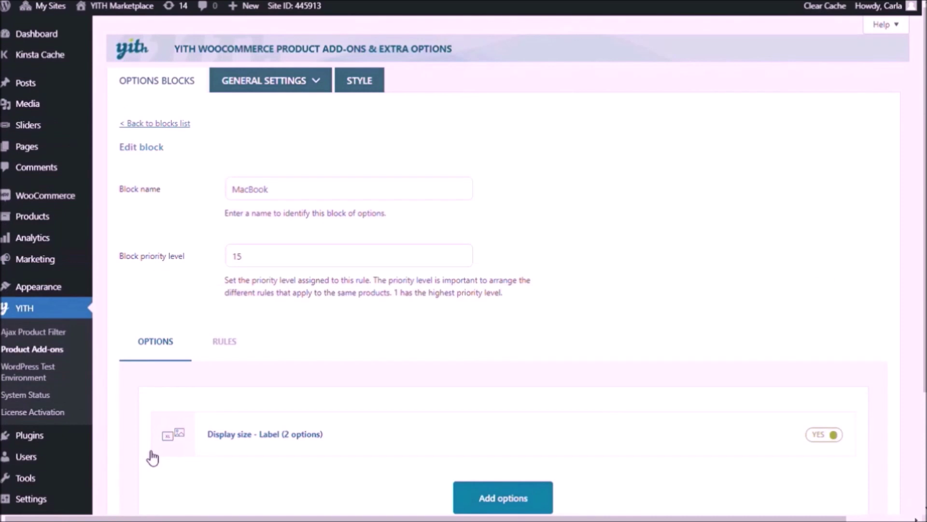
- Restrict the block's display rule to specific products, include Apple MacBook Pro, and save the block
{"action": "left_click", "coordinate": [226, 343]}
{"action": "scroll", "coordinate": [225, 344], "scroll_direction": "down", "scroll_amount": 5}
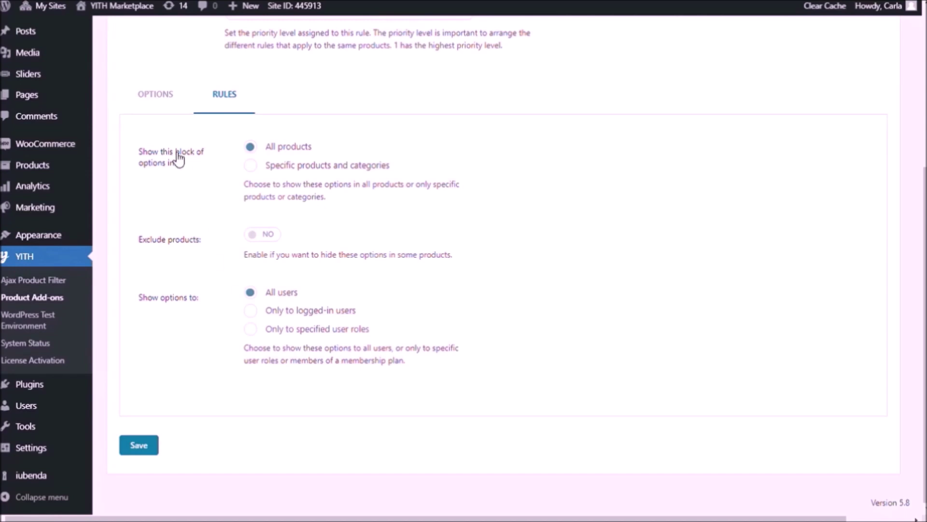
{"action": "left_click", "coordinate": [250, 167]}
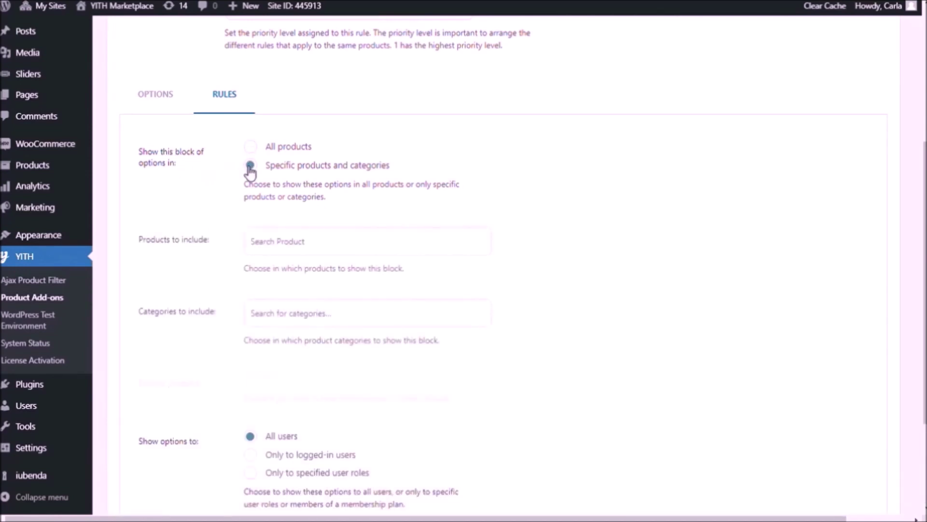
{"action": "left_click", "coordinate": [380, 253]}
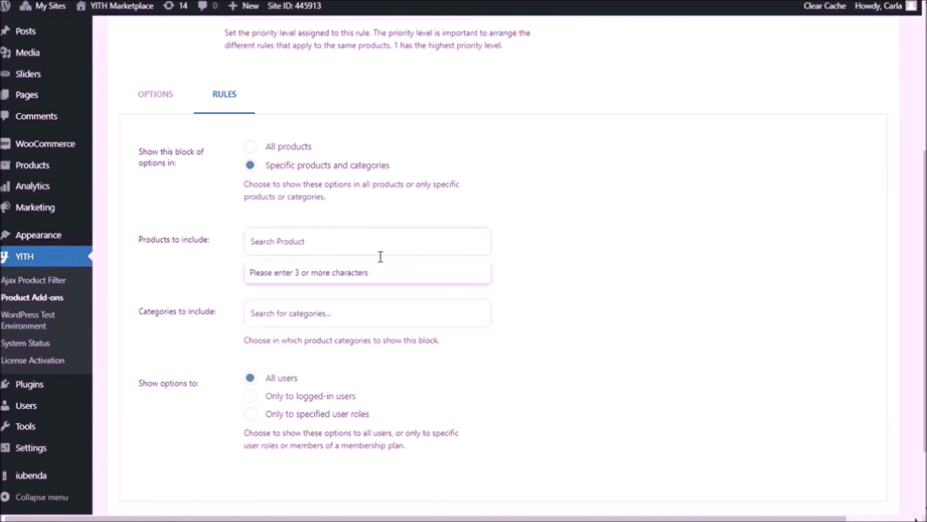
{"action": "type", "text": "app"}
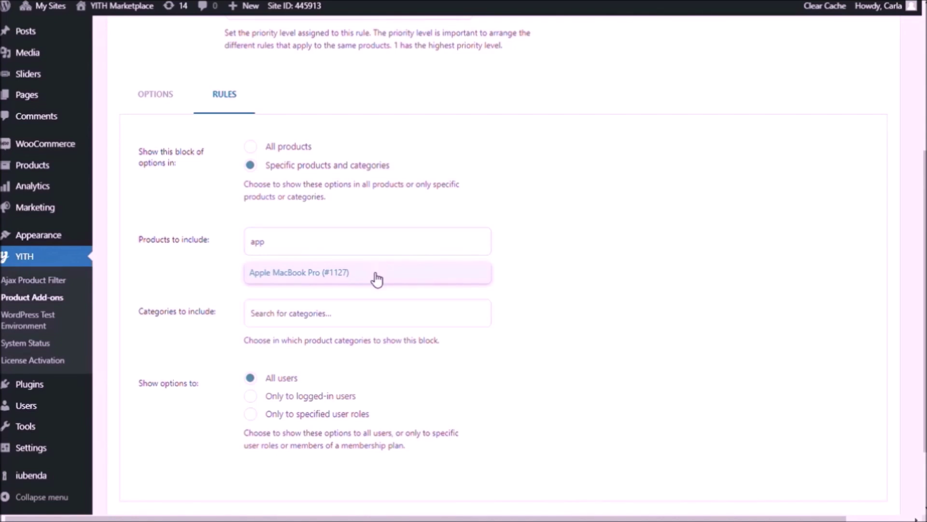
{"action": "left_click", "coordinate": [377, 279]}
{"action": "scroll", "coordinate": [378, 279], "scroll_direction": "down", "scroll_amount": 2}
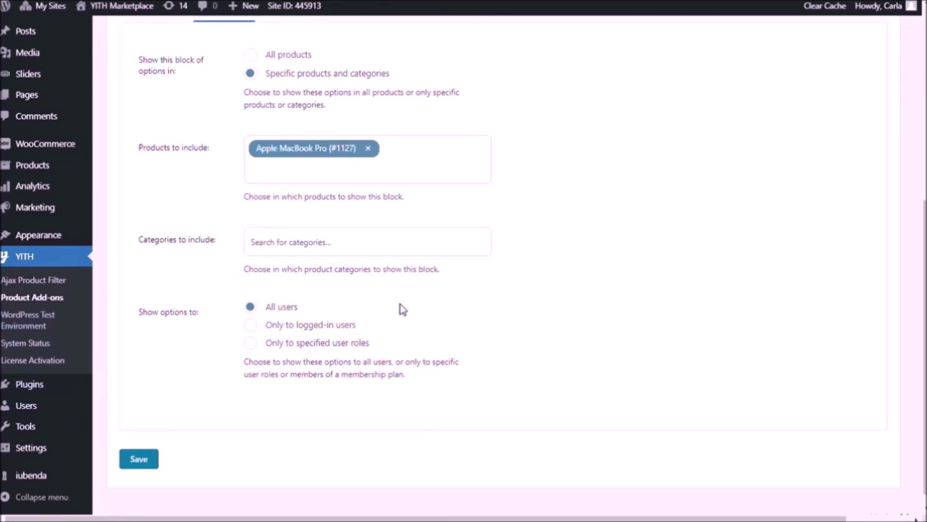
{"action": "left_click", "coordinate": [140, 463]}
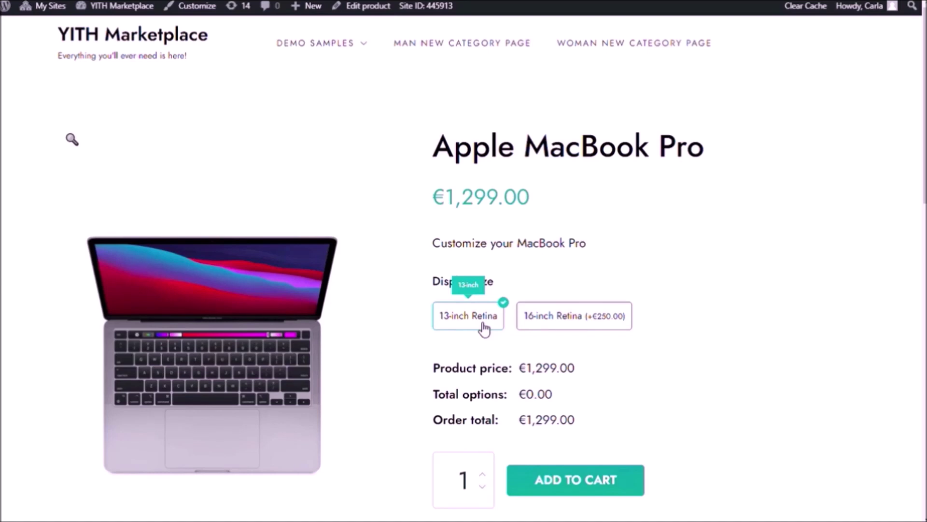
- In the Display size option set's display settings, show 3 options per row and enable the grid layout
{"action": "key", "text": "ctrl+Tab"}
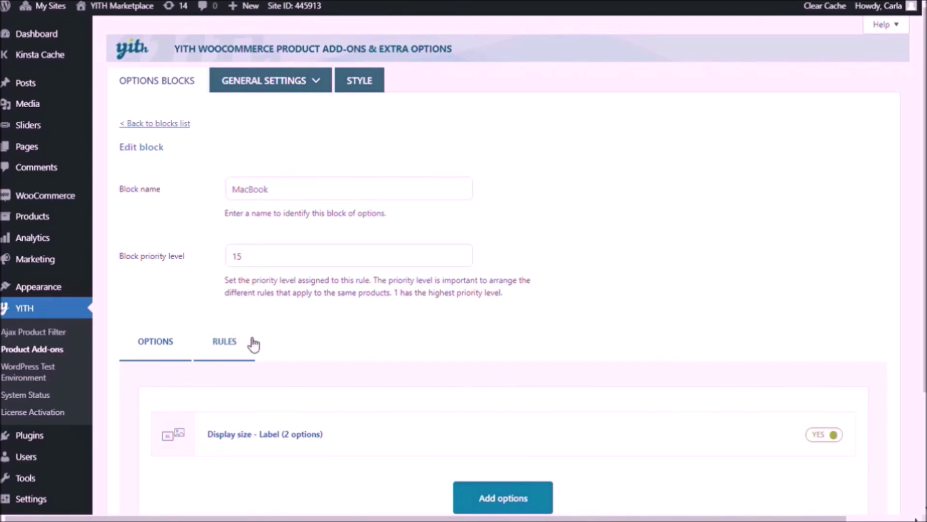
{"action": "scroll", "coordinate": [202, 411], "scroll_direction": "down", "scroll_amount": 1}
{"action": "scroll", "coordinate": [202, 411], "scroll_direction": "down", "scroll_amount": 2}
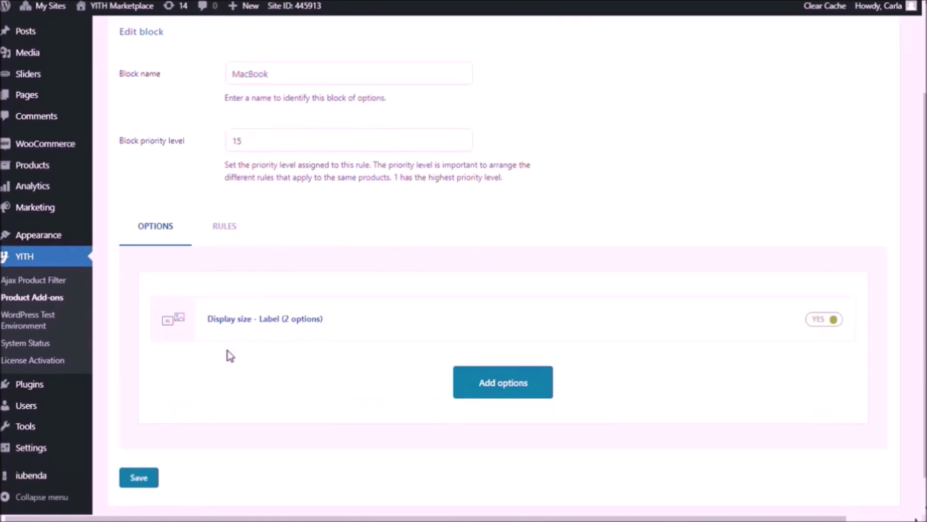
{"action": "left_click", "coordinate": [249, 322]}
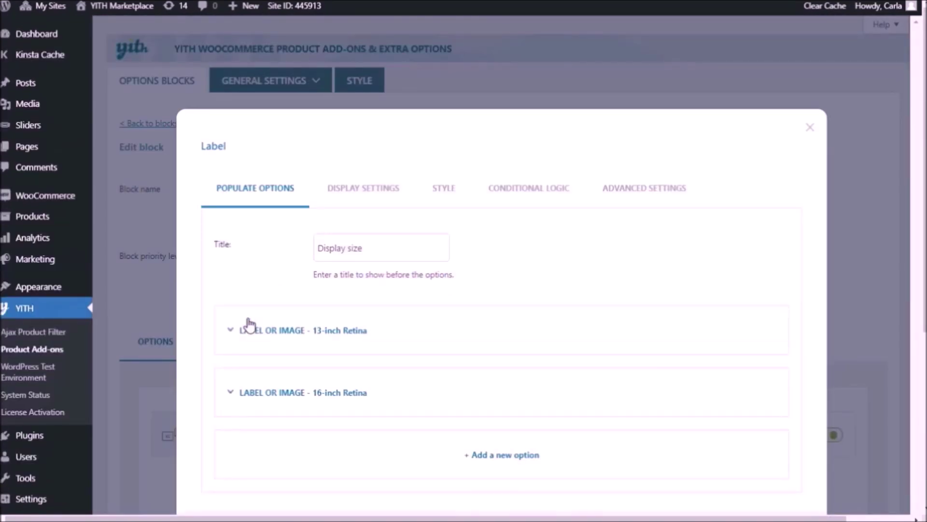
{"action": "left_click", "coordinate": [385, 189]}
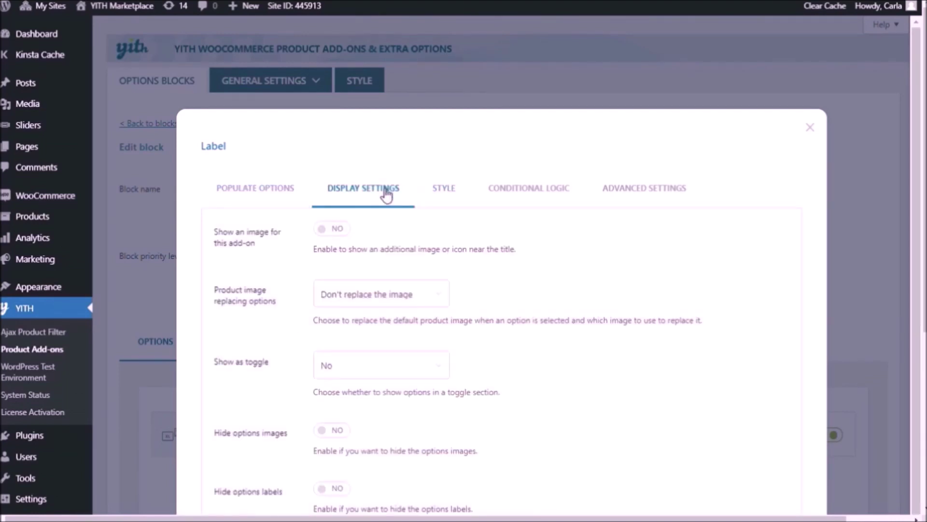
{"action": "scroll", "coordinate": [565, 296], "scroll_direction": "down", "scroll_amount": 3}
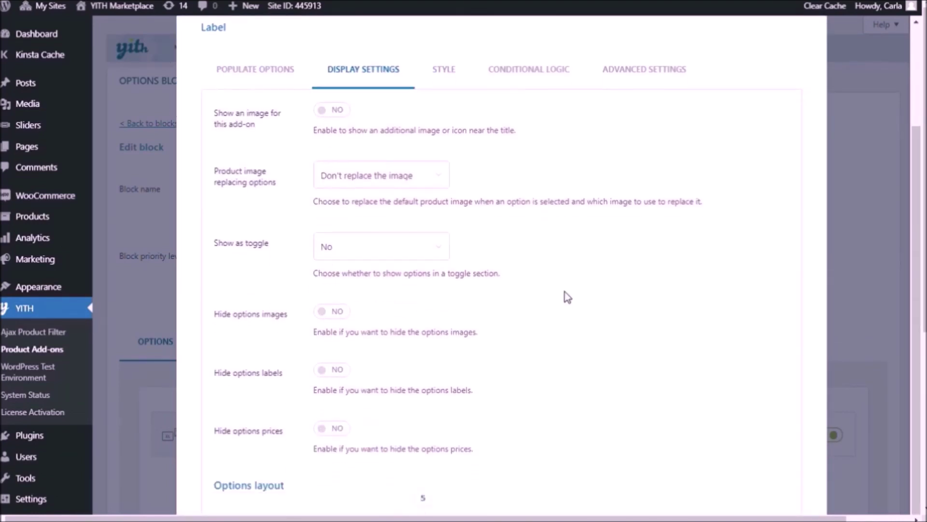
{"action": "scroll", "coordinate": [526, 397], "scroll_direction": "down", "scroll_amount": 4}
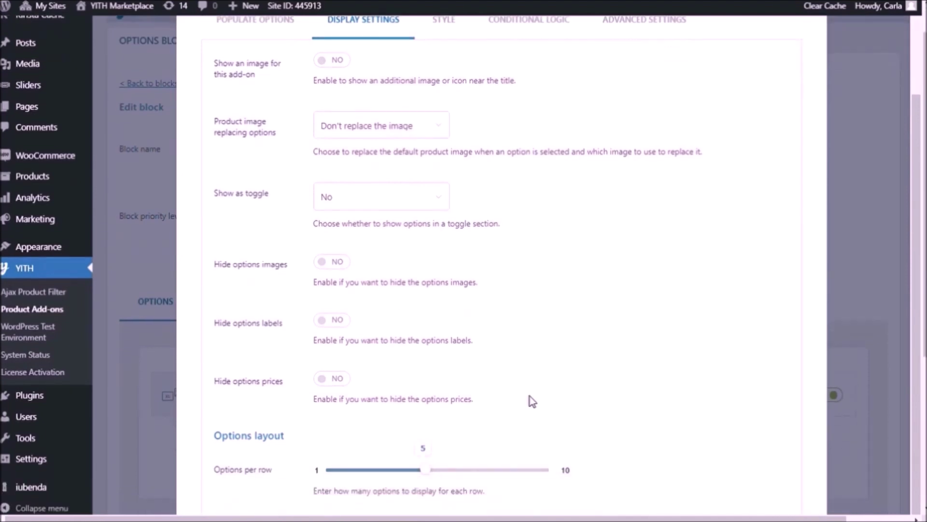
{"action": "scroll", "coordinate": [536, 401], "scroll_direction": "down", "scroll_amount": 1}
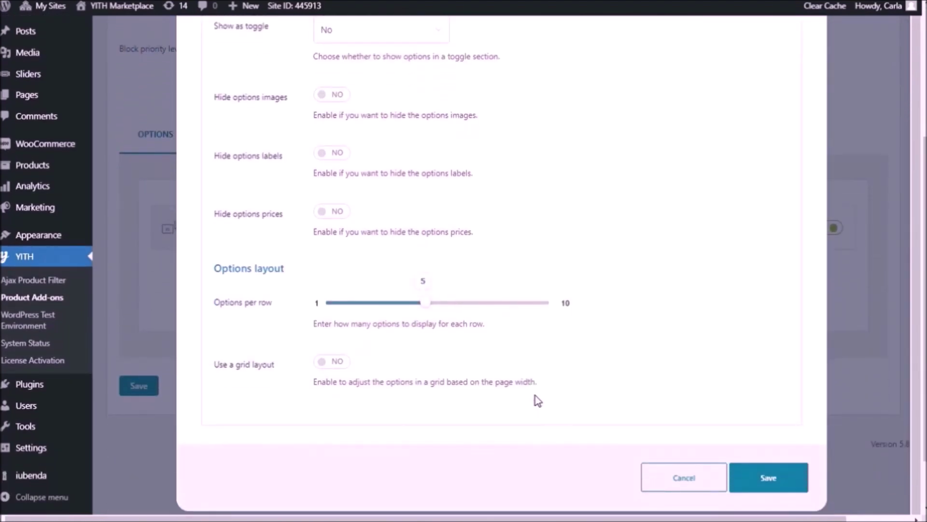
{"action": "left_click_drag", "start_coordinate": [427, 303], "coordinate": [378, 316]}
{"action": "scroll", "coordinate": [574, 337], "scroll_direction": "down", "scroll_amount": 1}
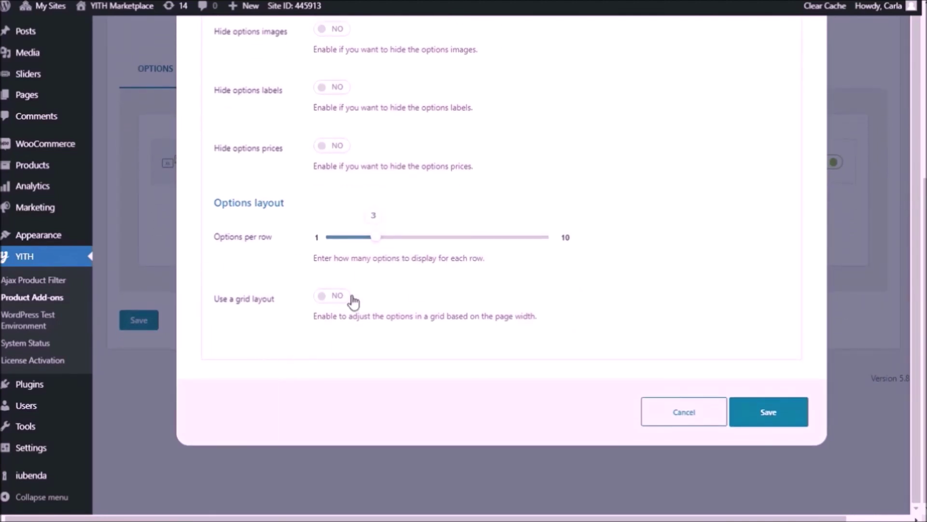
{"action": "left_click", "coordinate": [332, 297]}
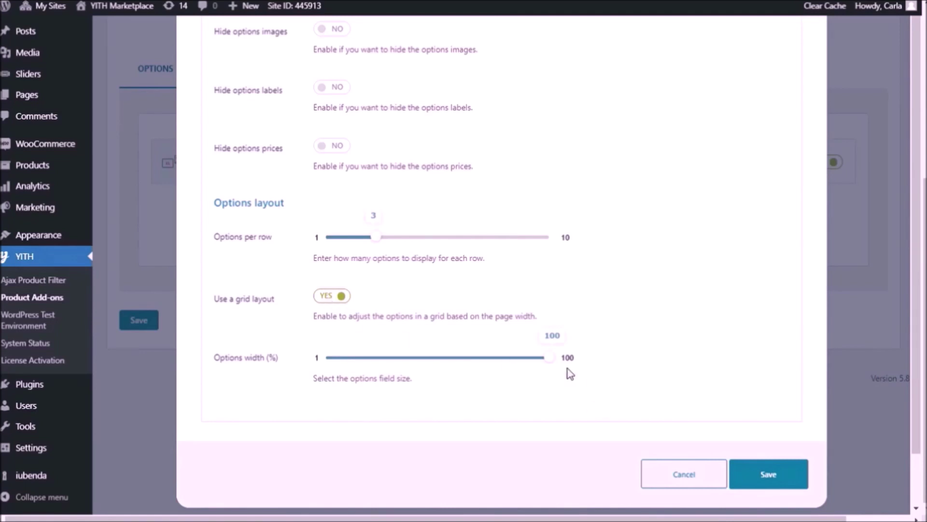
- Set the content alignment in the Display size option set's style to Center
{"action": "scroll", "coordinate": [607, 407], "scroll_direction": "up", "scroll_amount": 3}
{"action": "scroll", "coordinate": [560, 296], "scroll_direction": "up", "scroll_amount": 5}
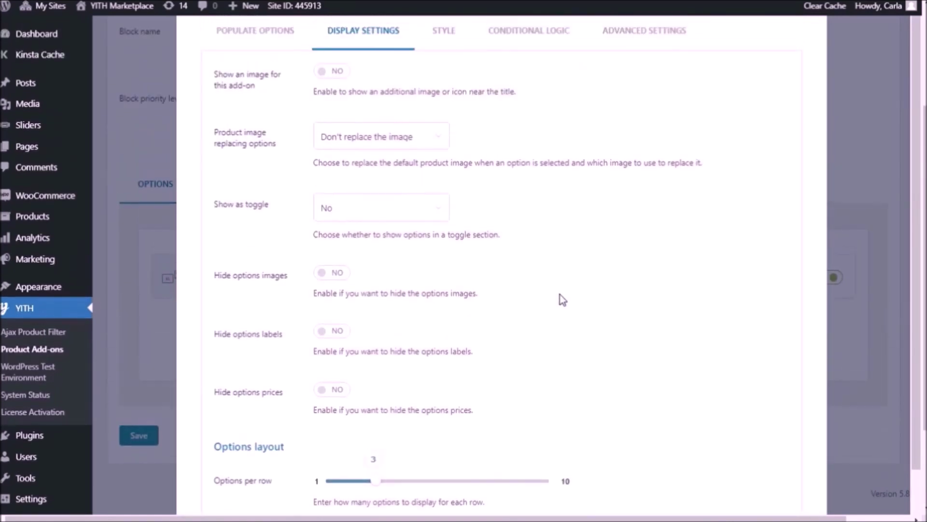
{"action": "scroll", "coordinate": [427, 212], "scroll_direction": "up", "scroll_amount": 1}
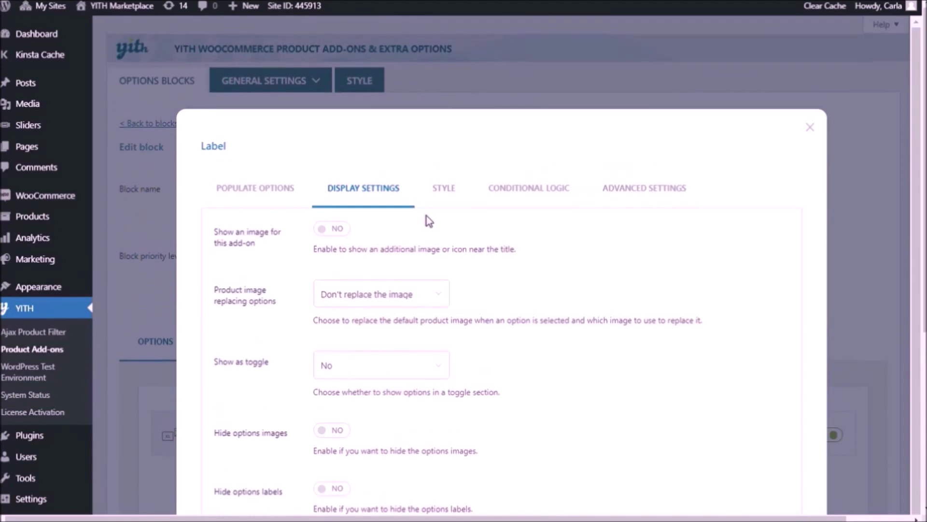
{"action": "left_click", "coordinate": [443, 207]}
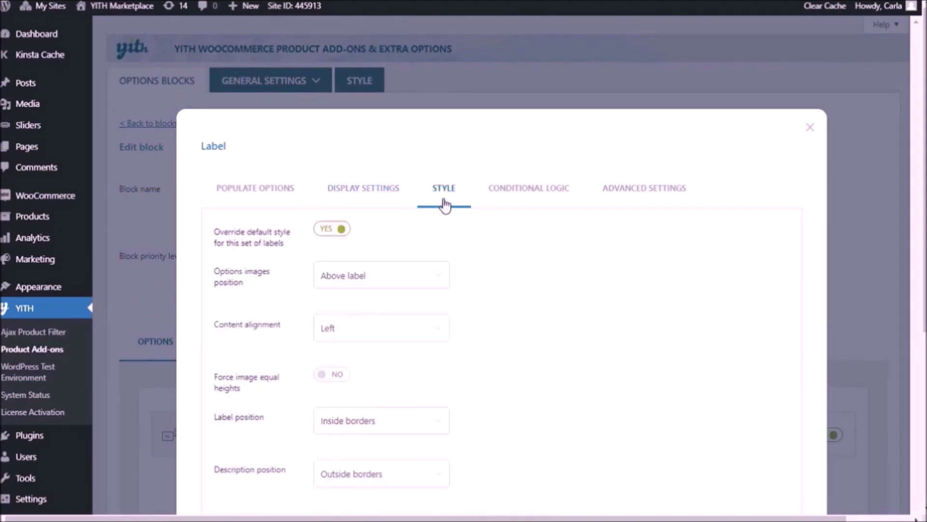
{"action": "left_click", "coordinate": [433, 340]}
{"action": "left_click", "coordinate": [377, 364]}
- Save the layout and style changes to the Display size option set and save the MacBook block
{"action": "scroll", "coordinate": [567, 368], "scroll_direction": "down", "scroll_amount": 1}
{"action": "scroll", "coordinate": [528, 356], "scroll_direction": "down", "scroll_amount": 5}
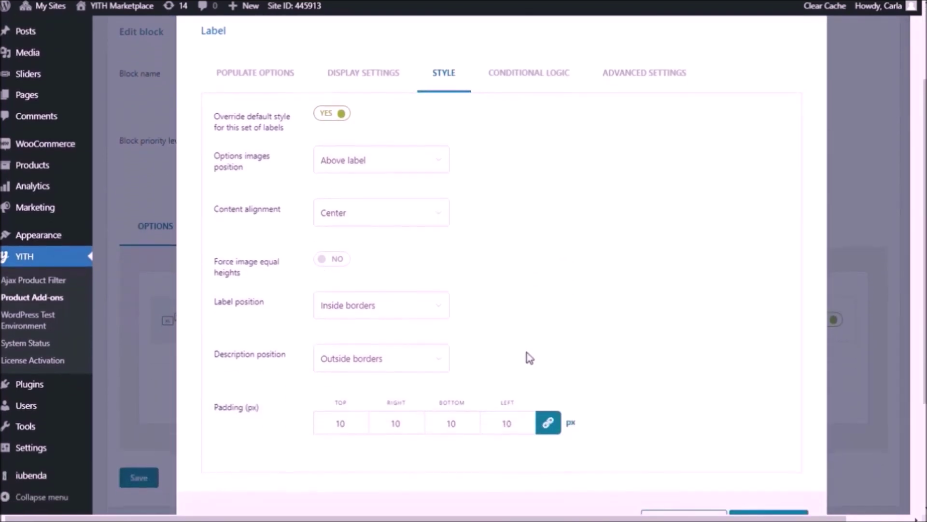
{"action": "left_click", "coordinate": [785, 430]}
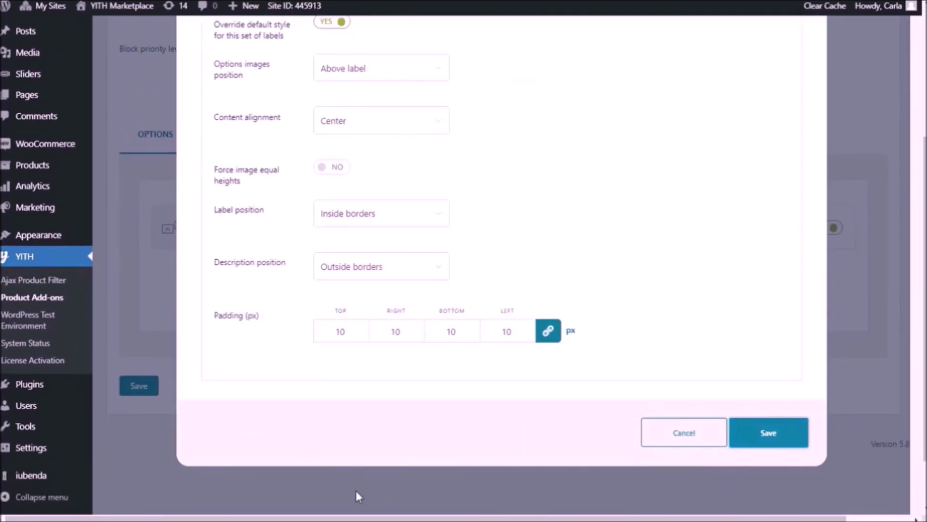
{"action": "scroll", "coordinate": [331, 489], "scroll_direction": "down", "scroll_amount": 3}
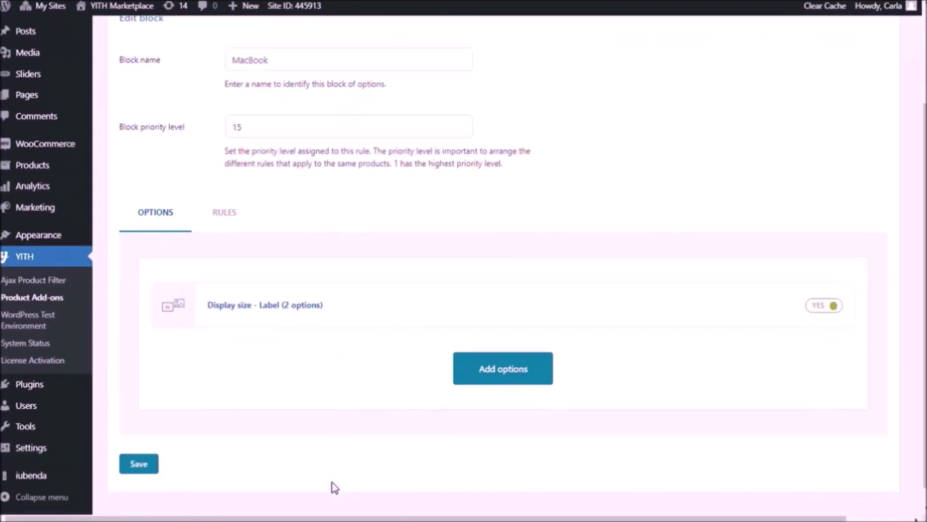
{"action": "left_click", "coordinate": [157, 451]}
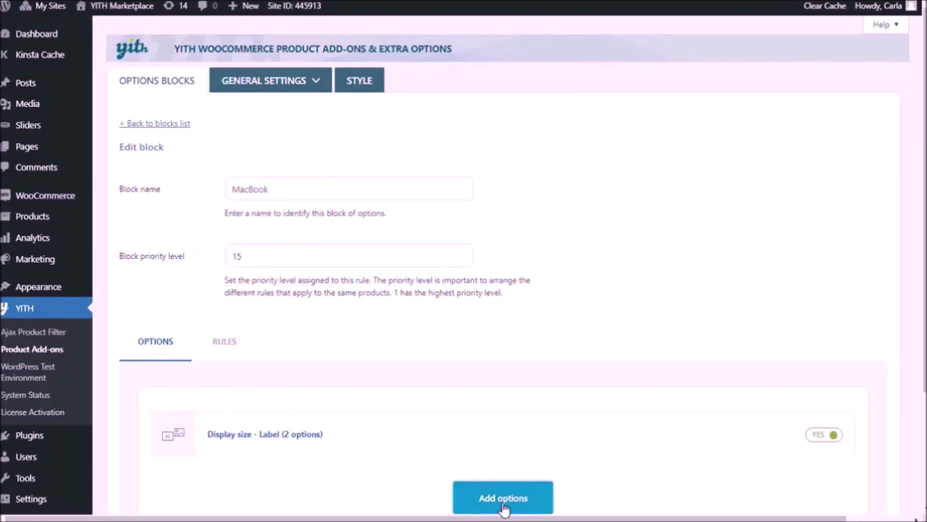
- Add a Radio option set titled "SSD Storage" to the MacBook block
{"action": "left_click", "coordinate": [502, 502]}
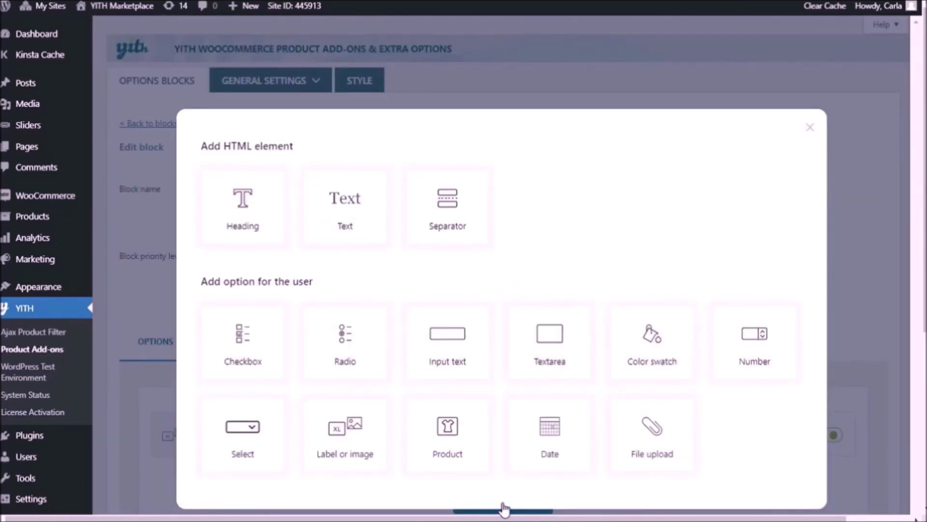
{"action": "left_click", "coordinate": [386, 348]}
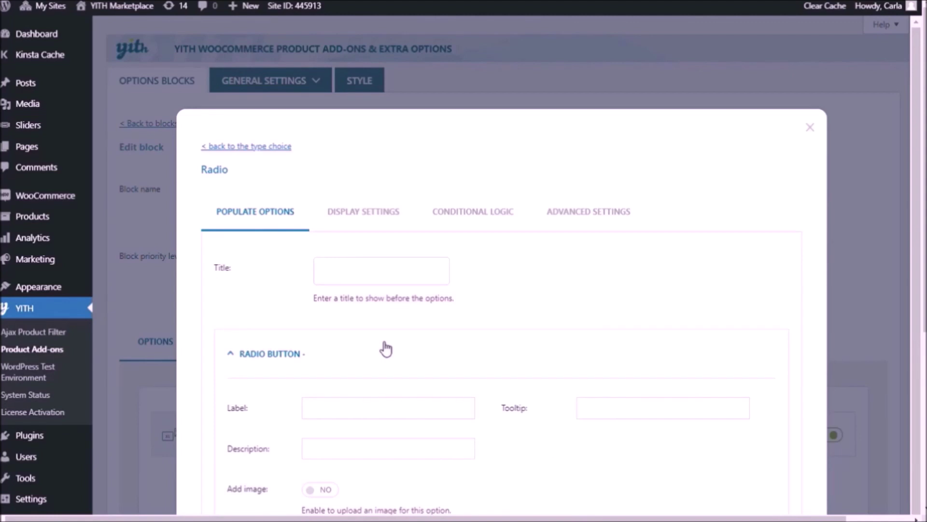
{"action": "left_click", "coordinate": [413, 276]}
{"action": "type", "text": "SSD Storage"}
- Label the first radio option "256GB SSD" with the tooltip "256GB" and make it selected by default
{"action": "scroll", "coordinate": [526, 268], "scroll_direction": "down", "scroll_amount": 3}
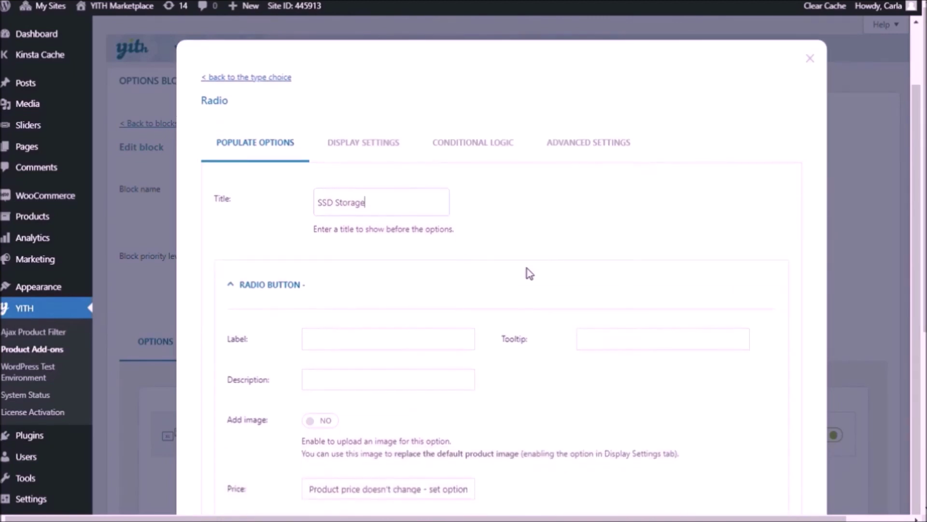
{"action": "scroll", "coordinate": [530, 274], "scroll_direction": "down", "scroll_amount": 1}
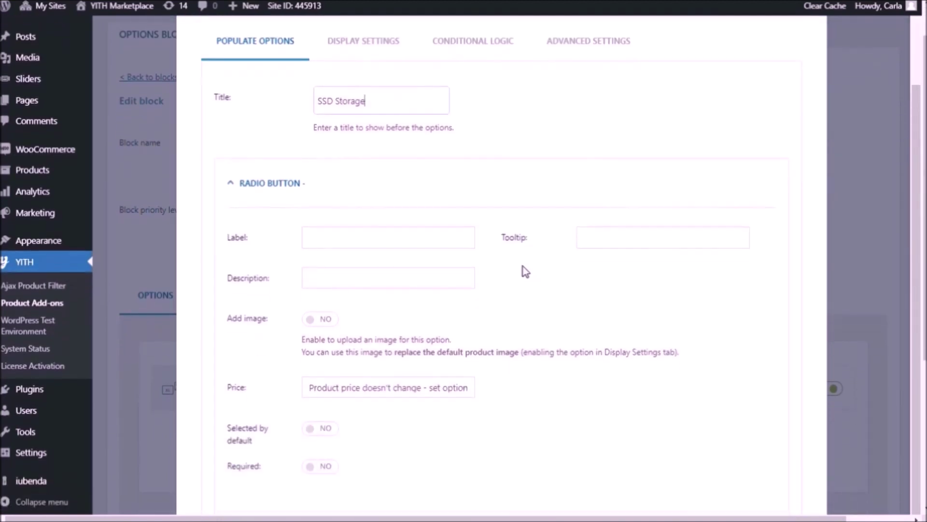
{"action": "left_click", "coordinate": [428, 247]}
{"action": "type", "text": "256GB SSD"}
{"action": "key", "text": "Tab"}
{"action": "type", "text": "256GB"}
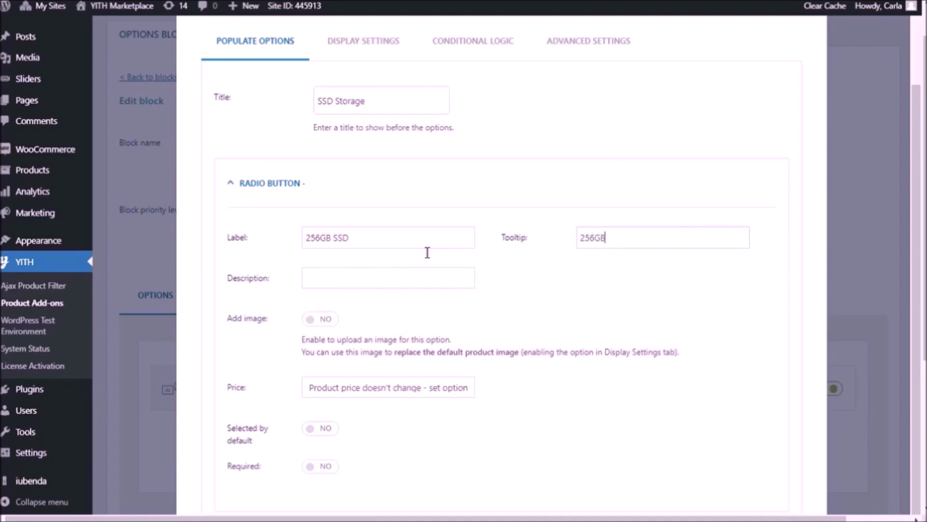
{"action": "scroll", "coordinate": [429, 329], "scroll_direction": "down", "scroll_amount": 2}
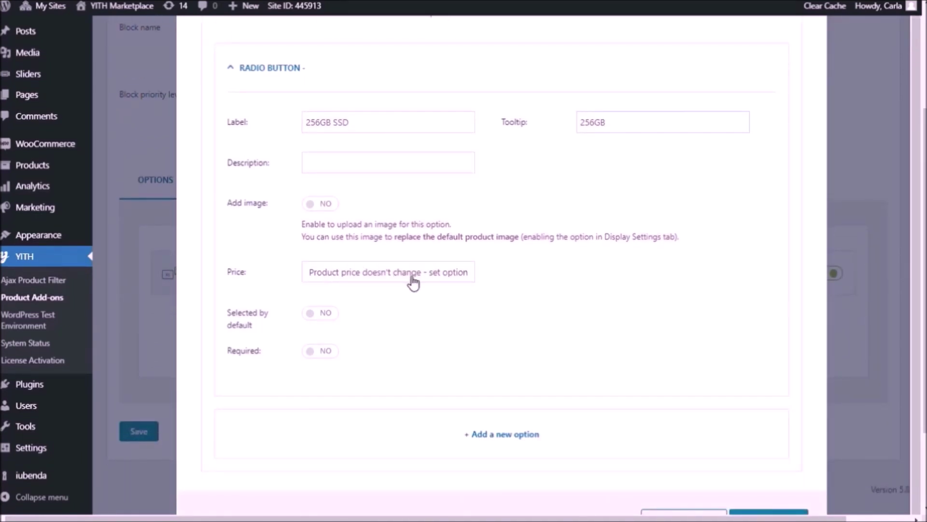
{"action": "left_click", "coordinate": [327, 315]}
- Add a second SSD Storage option labelled "512GB SSD" with the tooltip "512GB"
{"action": "scroll", "coordinate": [550, 309], "scroll_direction": "down", "scroll_amount": 2}
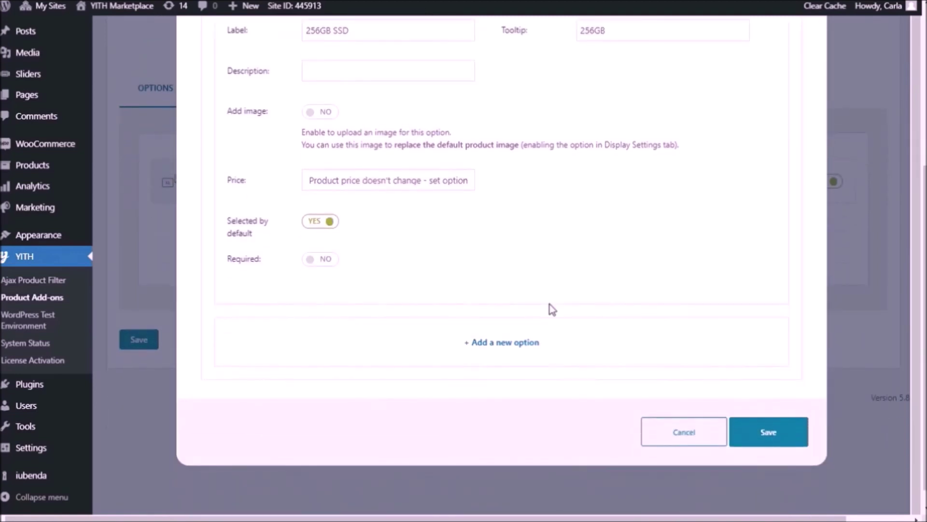
{"action": "left_click", "coordinate": [527, 361]}
{"action": "scroll", "coordinate": [528, 362], "scroll_direction": "down", "scroll_amount": 3}
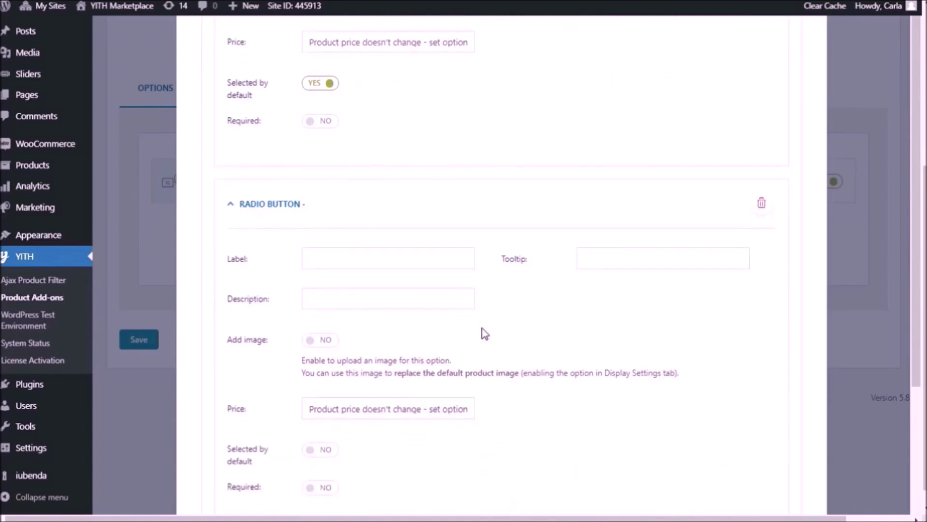
{"action": "left_click", "coordinate": [396, 260]}
{"action": "type", "text": "512GB SSD"}
{"action": "key", "text": "Tab"}
{"action": "type", "text": "512GB"}
- Make the 512GB SSD option increase the main product price by a regular fixed amount of 65
{"action": "scroll", "coordinate": [396, 259], "scroll_direction": "down", "scroll_amount": 2}
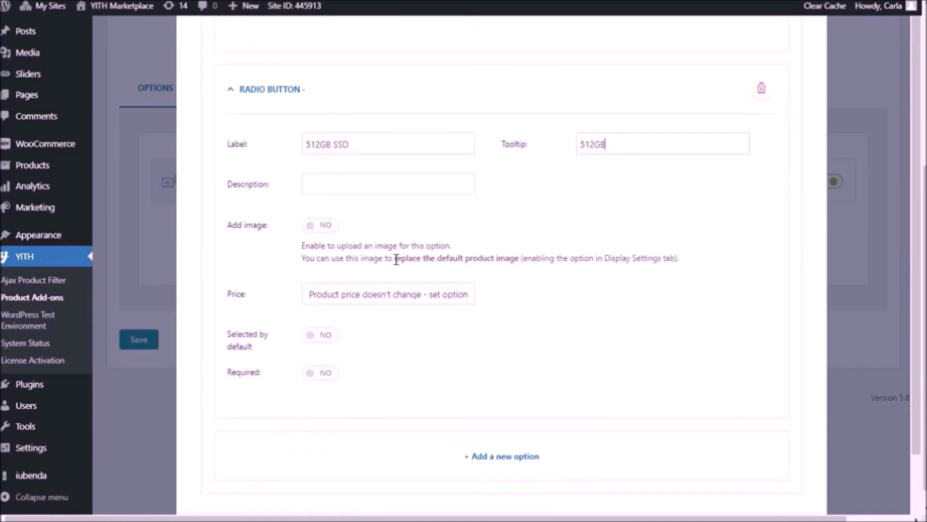
{"action": "left_click", "coordinate": [369, 296]}
{"action": "left_click", "coordinate": [377, 331]}
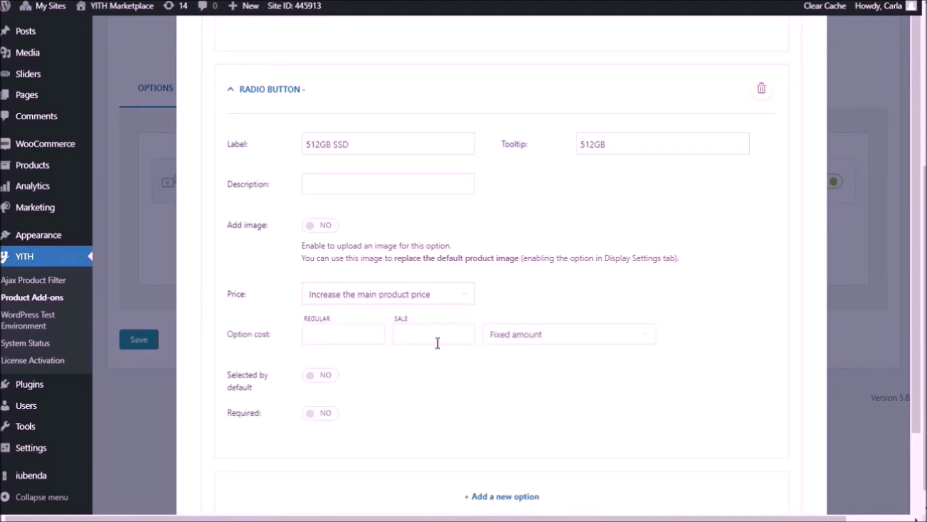
{"action": "left_click", "coordinate": [382, 341]}
{"action": "type", "text": "65"}
- Save the SSD Storage option set and the MacBook block, and check the options on the product page
{"action": "scroll", "coordinate": [515, 374], "scroll_direction": "down", "scroll_amount": 3}
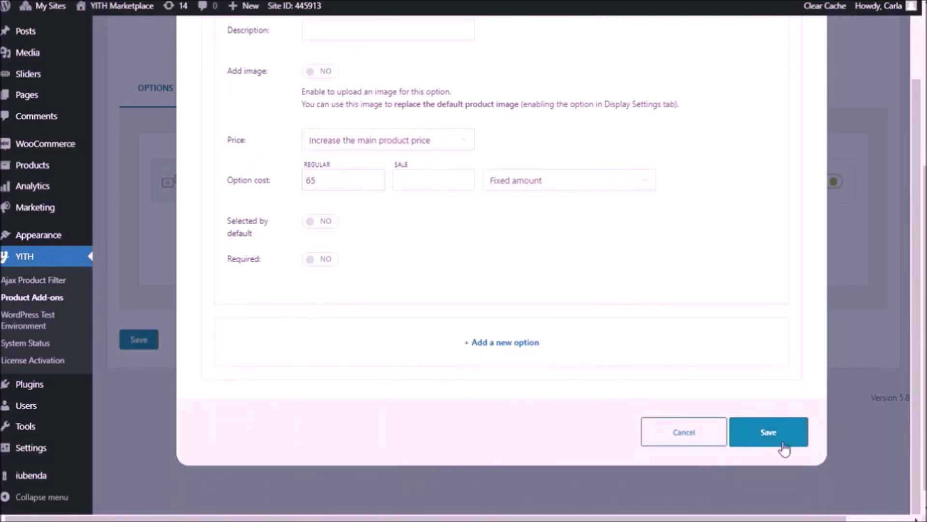
{"action": "left_click", "coordinate": [777, 441]}
{"action": "scroll", "coordinate": [240, 505], "scroll_direction": "down", "scroll_amount": 4}
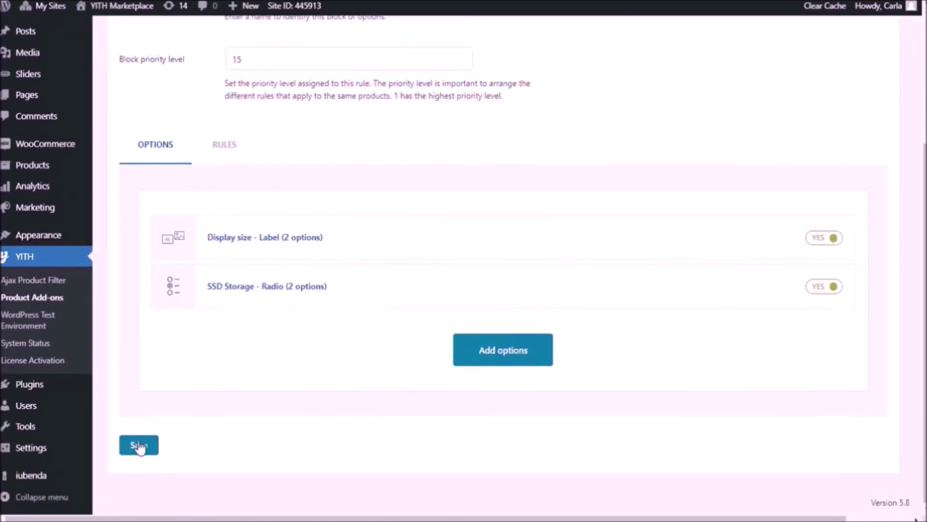
{"action": "left_click", "coordinate": [136, 444]}
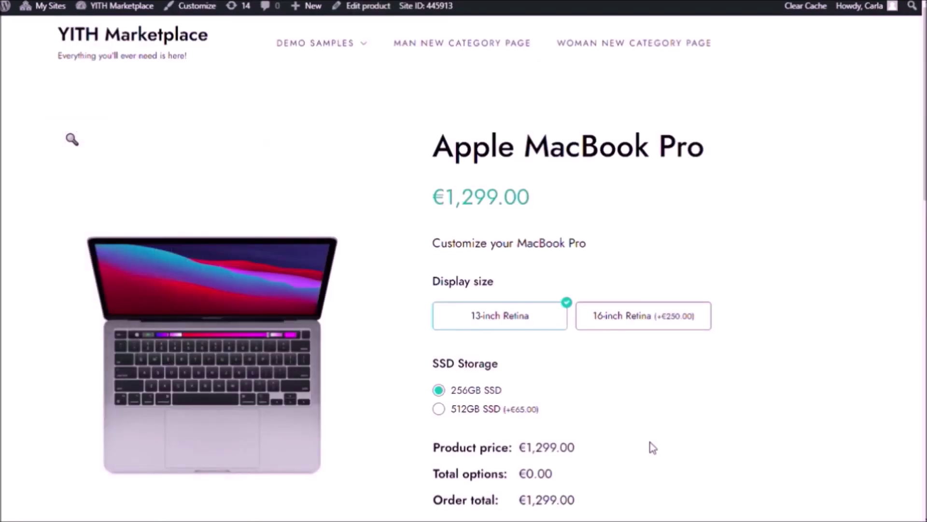
{"action": "scroll", "coordinate": [652, 447], "scroll_direction": "down", "scroll_amount": 2}
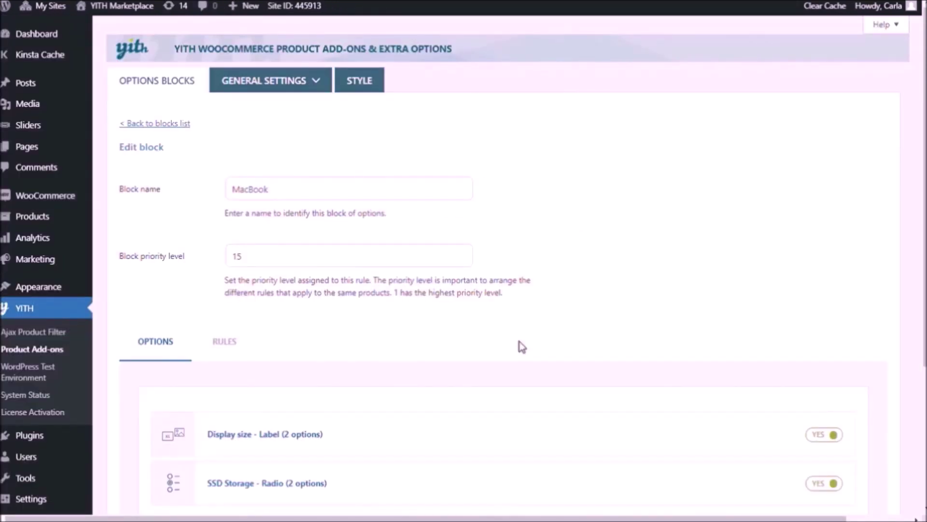
- Add a Color swatch option set titled "Color" to the MacBook block
{"action": "scroll", "coordinate": [521, 347], "scroll_direction": "down", "scroll_amount": 4}
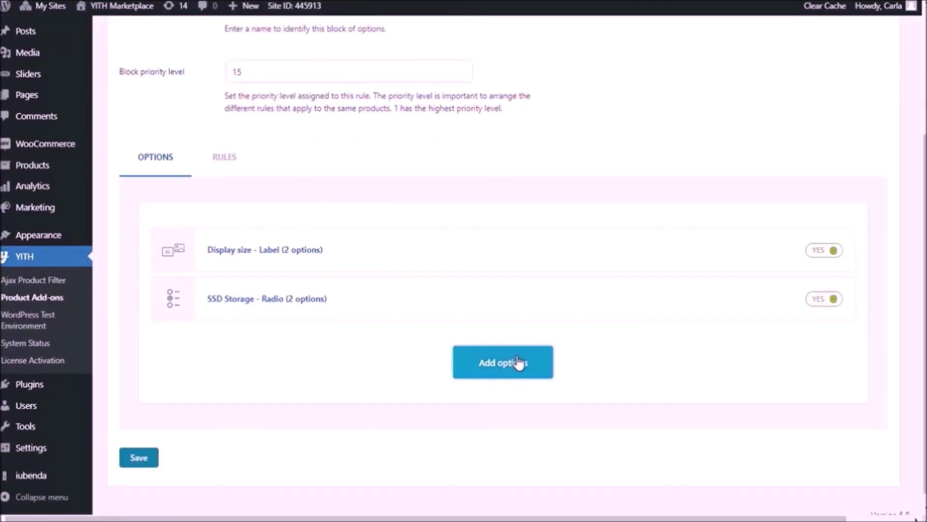
{"action": "left_click", "coordinate": [518, 362]}
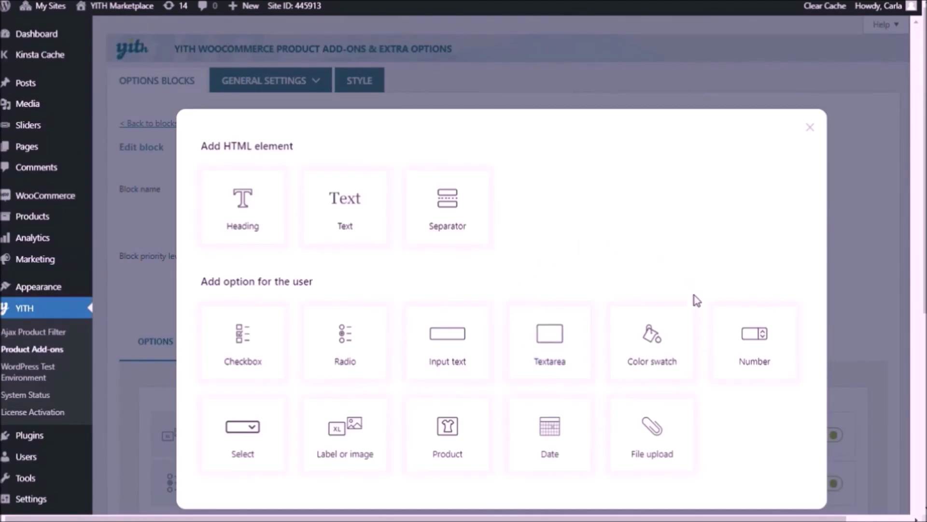
{"action": "left_click", "coordinate": [673, 357]}
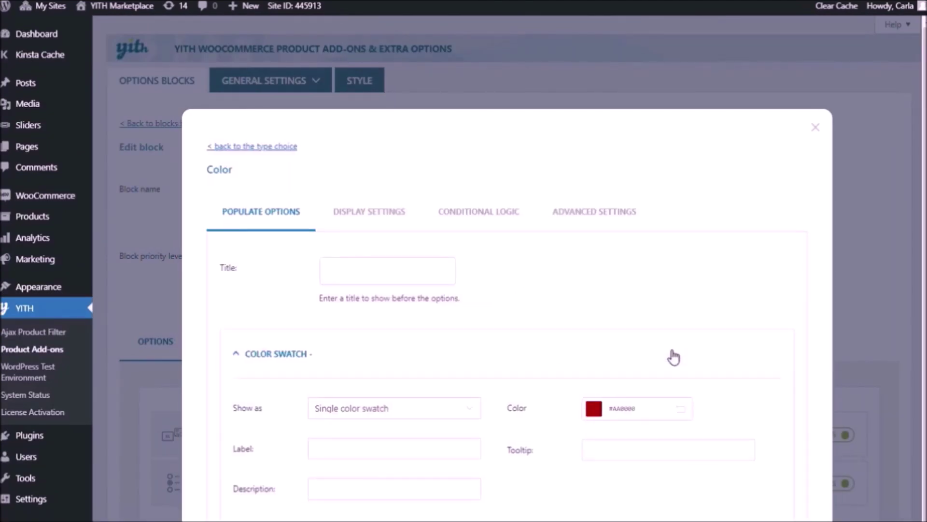
{"action": "left_click", "coordinate": [441, 273]}
{"action": "type", "text": "Color"}
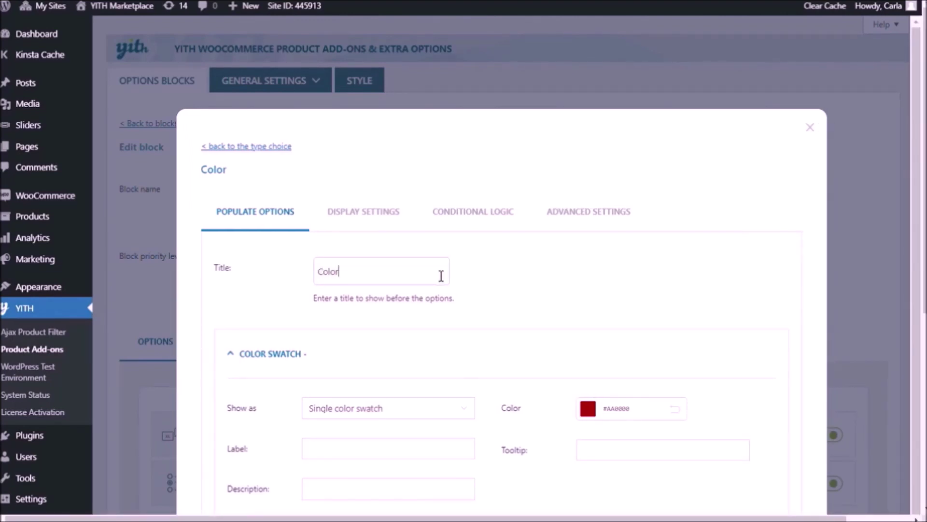
{"action": "scroll", "coordinate": [440, 276], "scroll_direction": "down", "scroll_amount": 3}
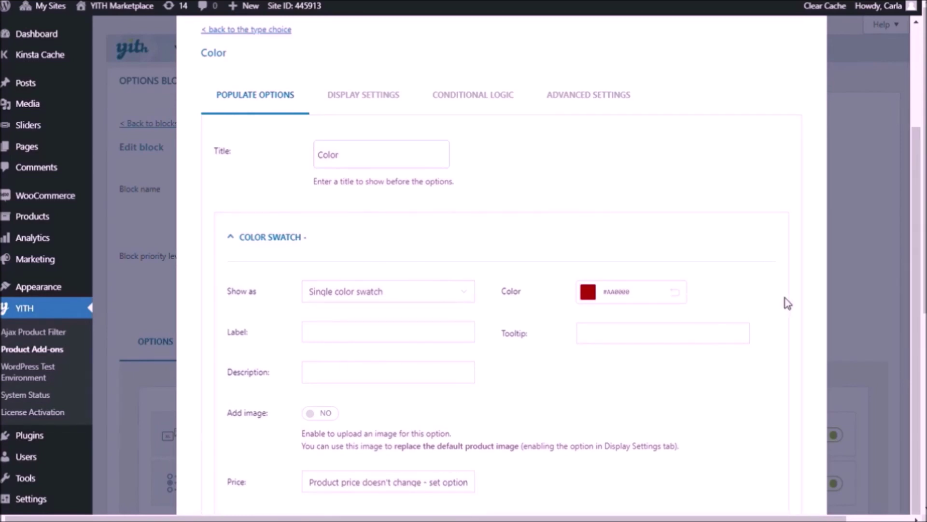
- Set the first Color swatch to the grey color #bababa
{"action": "left_click", "coordinate": [599, 300]}
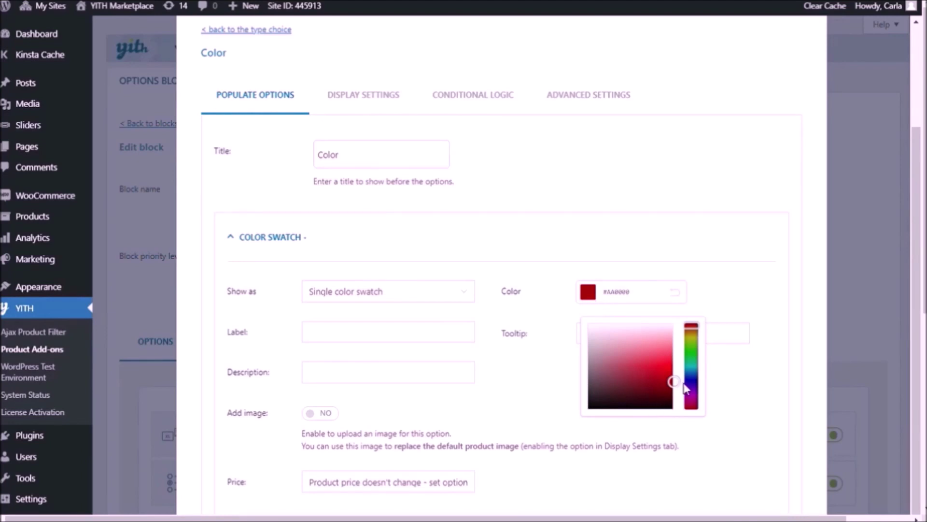
{"action": "mouse_move", "coordinate": [673, 379]}
{"action": "left_mouse_down"}
{"action": "mouse_move", "coordinate": [590, 347]}
{"action": "mouse_move", "coordinate": [595, 355]}
{"action": "left_mouse_up"}
{"action": "left_click", "coordinate": [757, 284]}
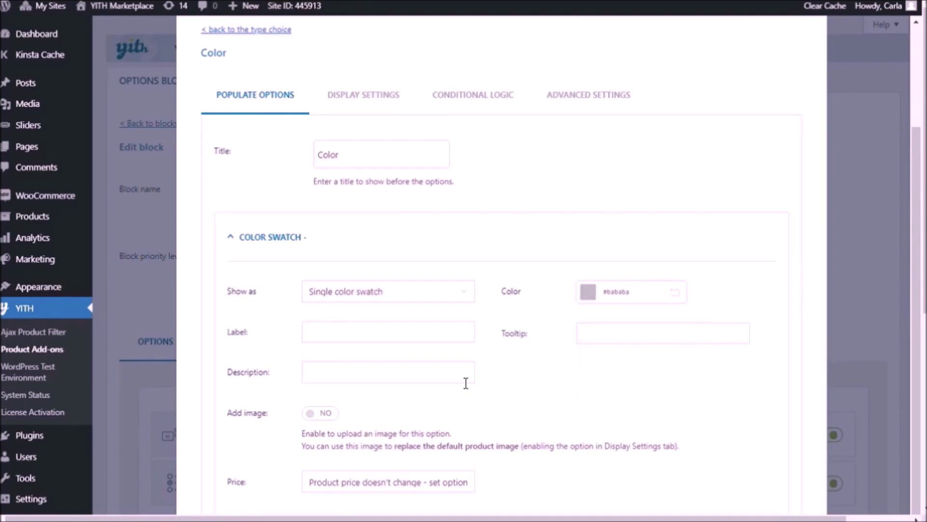
- Give the #bababa swatch the label "Space grey" and the tooltip "Space grey"
{"action": "left_click", "coordinate": [454, 338]}
{"action": "type", "text": "Space grey"}
{"action": "left_click", "coordinate": [634, 338]}
{"action": "type", "text": "Space gre"}
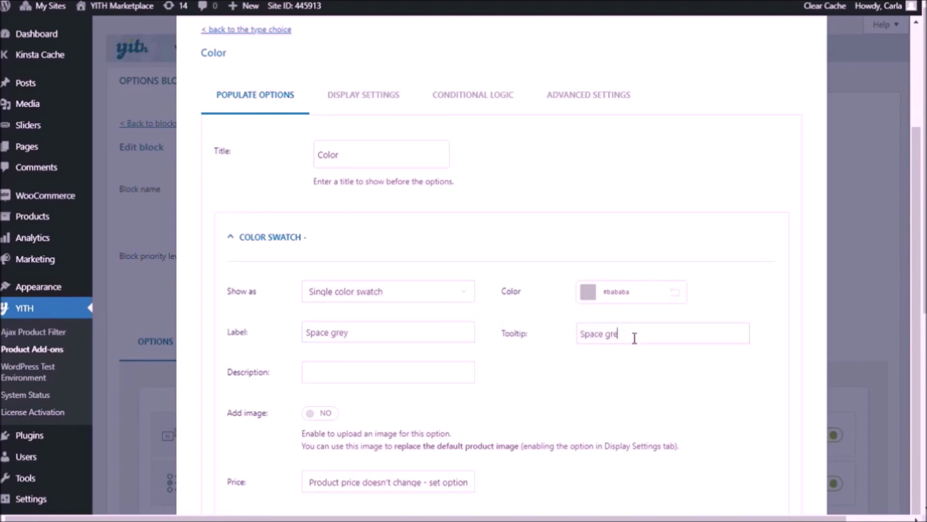
{"action": "type", "text": "ay"}
{"action": "key", "text": "BackSpace"}
{"action": "key", "text": "BackSpace"}
{"action": "type", "text": "y"}
- Add the MacBook.jpg image from the media library to the Space grey swatch and make the swatch selected by default
{"action": "scroll", "coordinate": [377, 395], "scroll_direction": "down", "scroll_amount": 2}
{"action": "scroll", "coordinate": [391, 399], "scroll_direction": "down", "scroll_amount": 2}
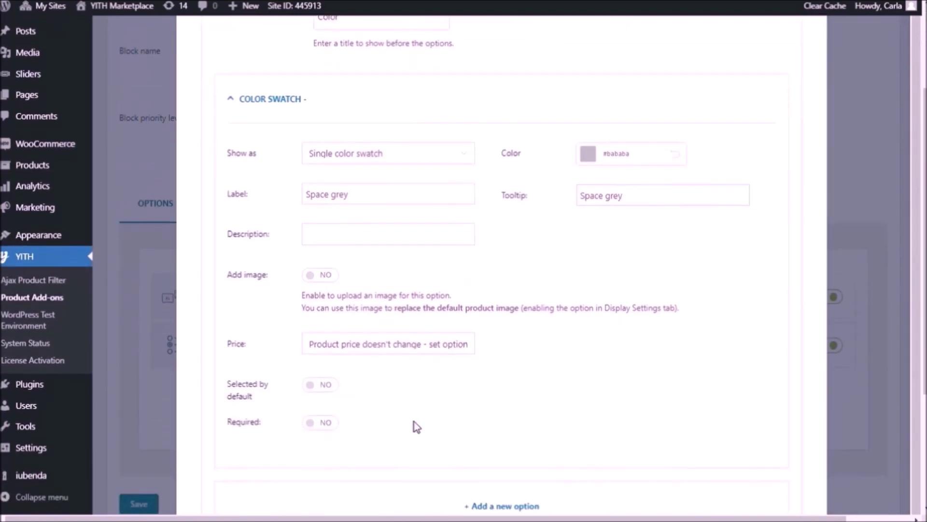
{"action": "left_click", "coordinate": [321, 275]}
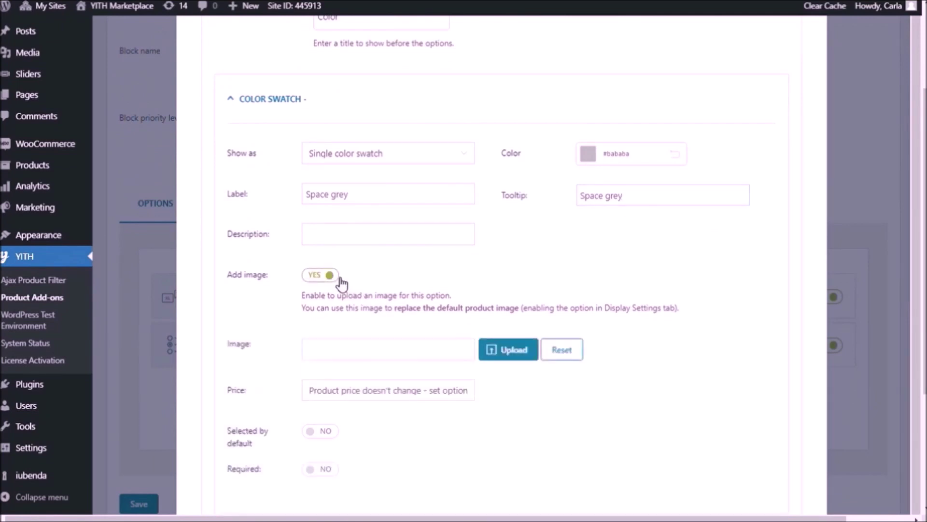
{"action": "left_click", "coordinate": [508, 356]}
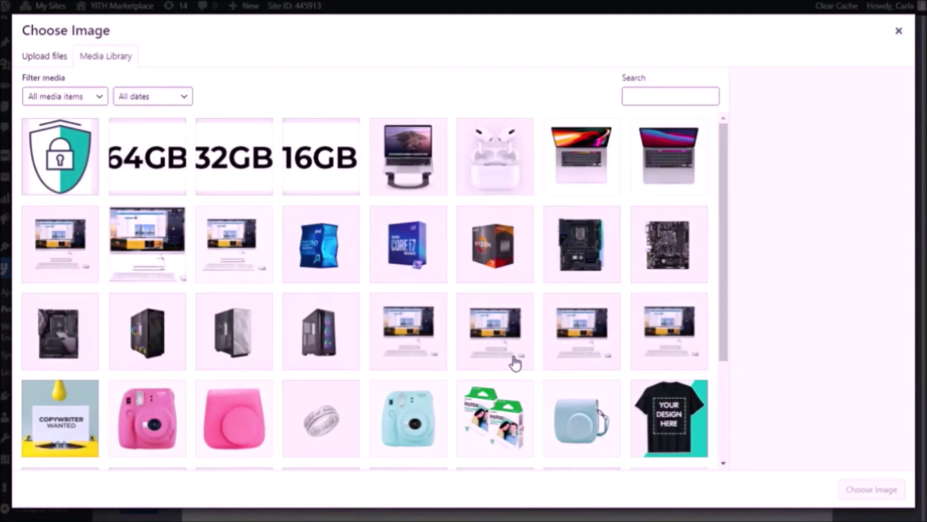
{"action": "left_click", "coordinate": [705, 186]}
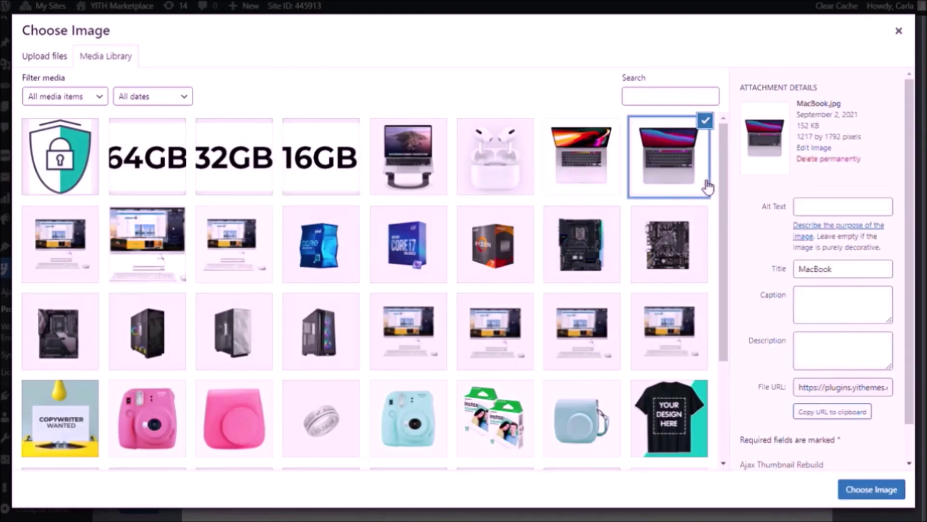
{"action": "left_click", "coordinate": [888, 494]}
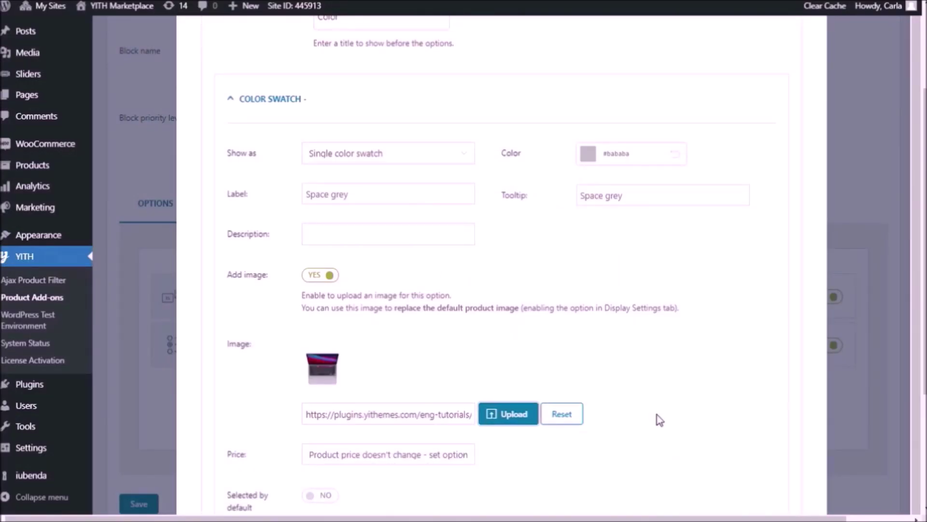
{"action": "scroll", "coordinate": [660, 420], "scroll_direction": "down", "scroll_amount": 2}
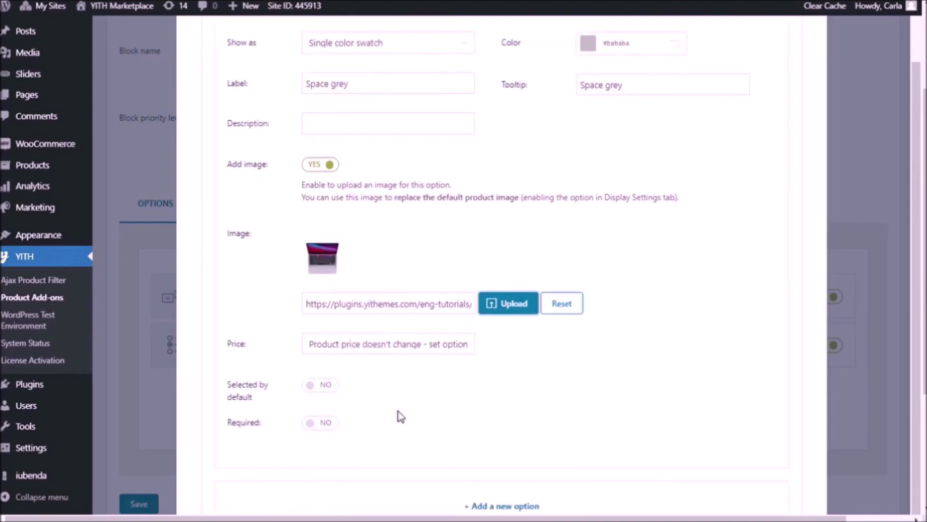
{"action": "left_click", "coordinate": [329, 387]}
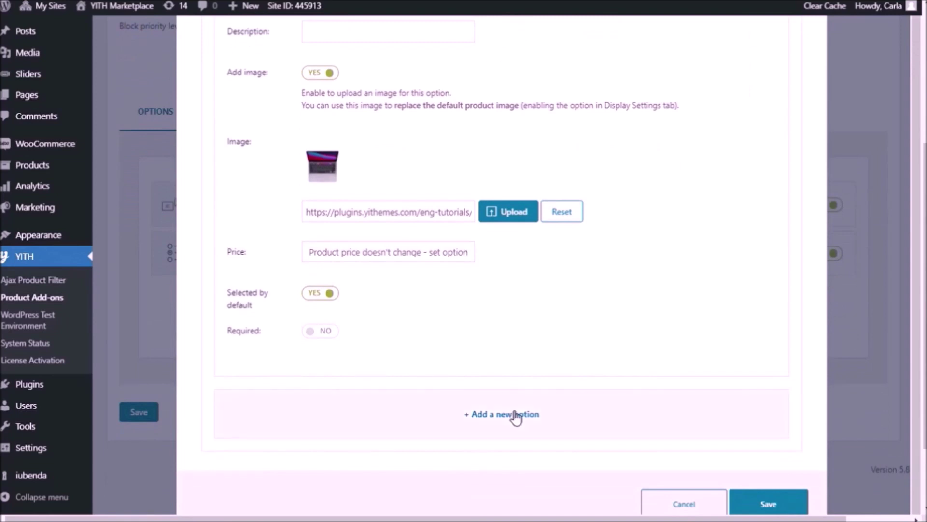
- Add a second option to the Color set and set its single swatch color to #edecec
{"action": "left_click", "coordinate": [514, 414]}
{"action": "scroll", "coordinate": [516, 416], "scroll_direction": "down", "scroll_amount": 5}
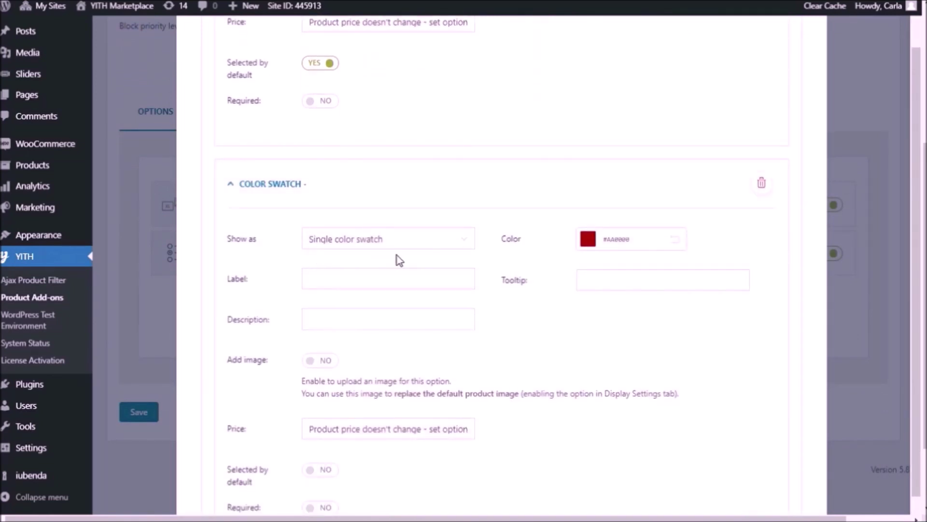
{"action": "double_click", "coordinate": [630, 247]}
{"action": "type", "text": "ededede"}
{"action": "key", "text": "BackSpace"}
{"action": "key", "text": "BackSpace"}
{"action": "key", "text": "BackSpace"}
{"action": "key", "text": "BackSpace"}
{"action": "type", "text": "dec"}
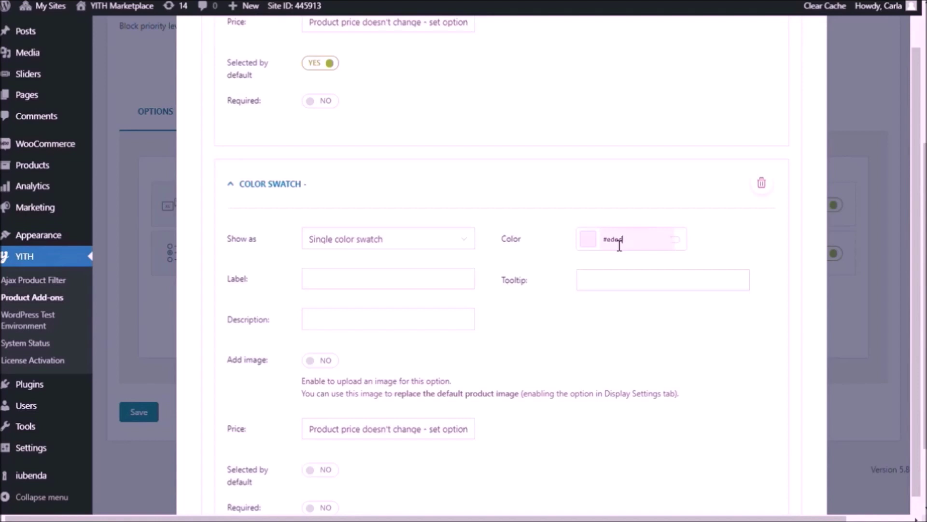
{"action": "type", "text": "eaec"}
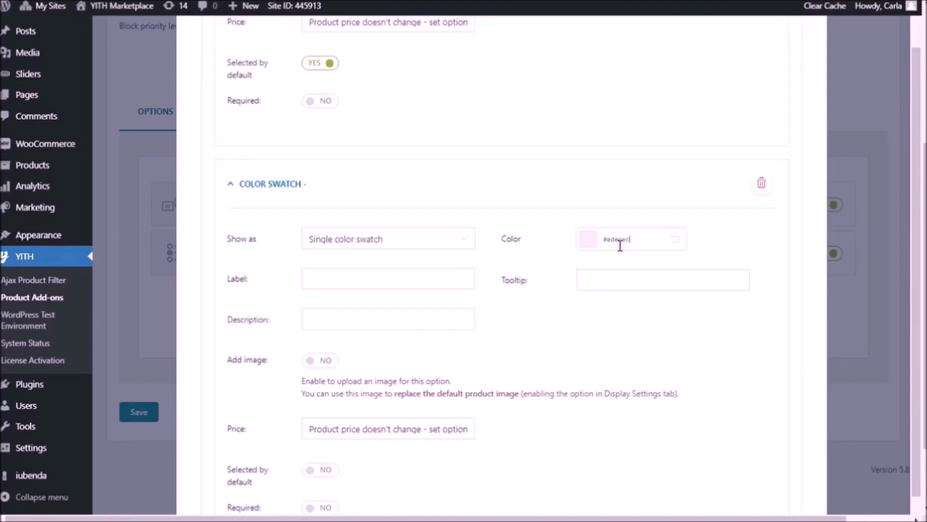
- Give the #edecec swatch the label "Silver" and the tooltip "Silver"
{"action": "left_click", "coordinate": [463, 287]}
{"action": "type", "text": "Silver"}
{"action": "left_click", "coordinate": [614, 283]}
{"action": "type", "text": "Silver"}
- Enable an image for the Silver swatch and assign the MacBook picture with the orange wallpaper from the media library
{"action": "scroll", "coordinate": [531, 305], "scroll_direction": "down", "scroll_amount": 1}
{"action": "left_click", "coordinate": [311, 338]}
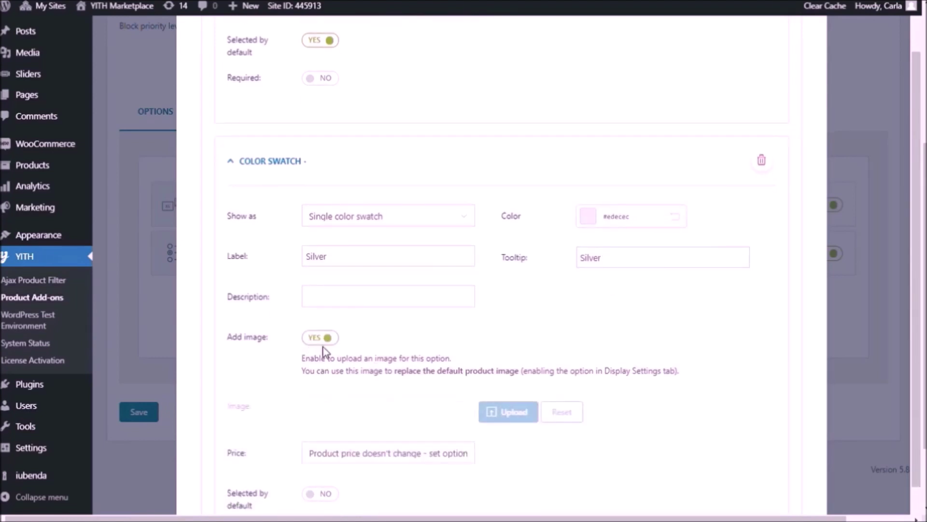
{"action": "scroll", "coordinate": [420, 370], "scroll_direction": "down", "scroll_amount": 1}
{"action": "left_click", "coordinate": [525, 389]}
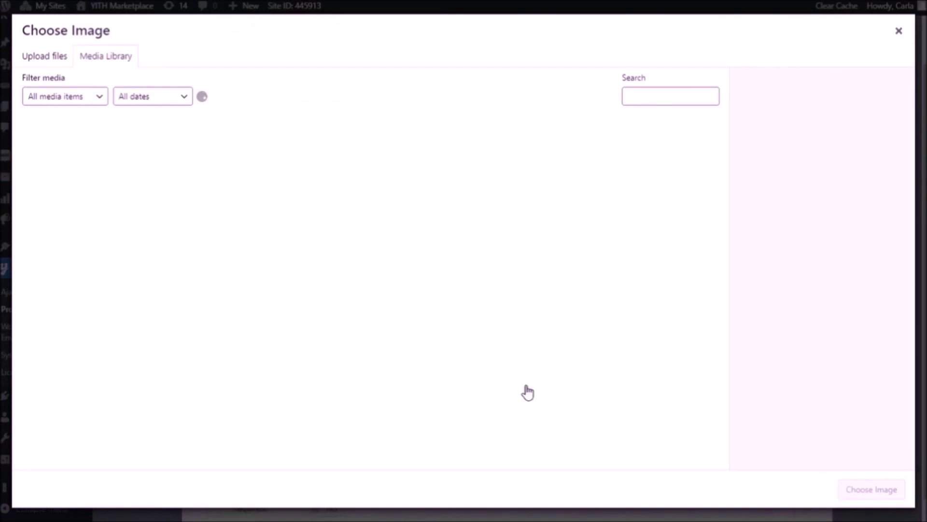
{"action": "left_click", "coordinate": [584, 140]}
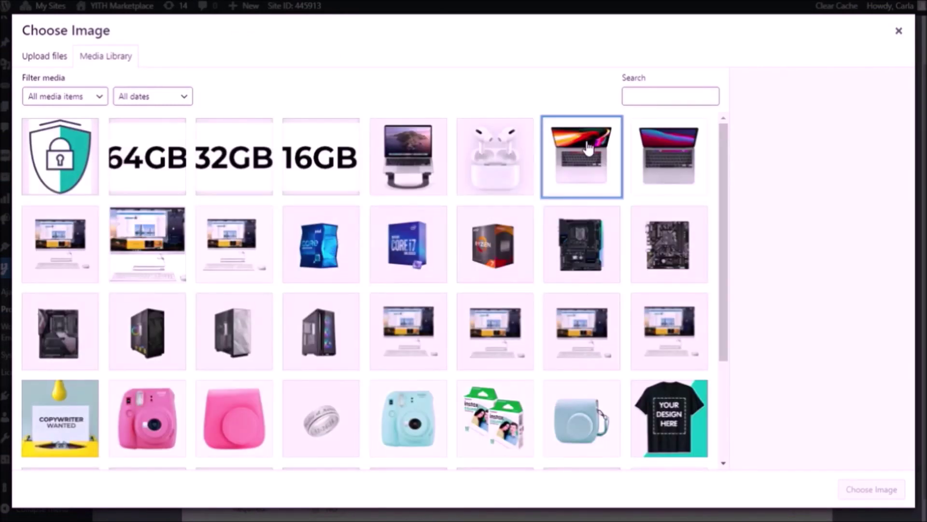
{"action": "left_click", "coordinate": [872, 489]}
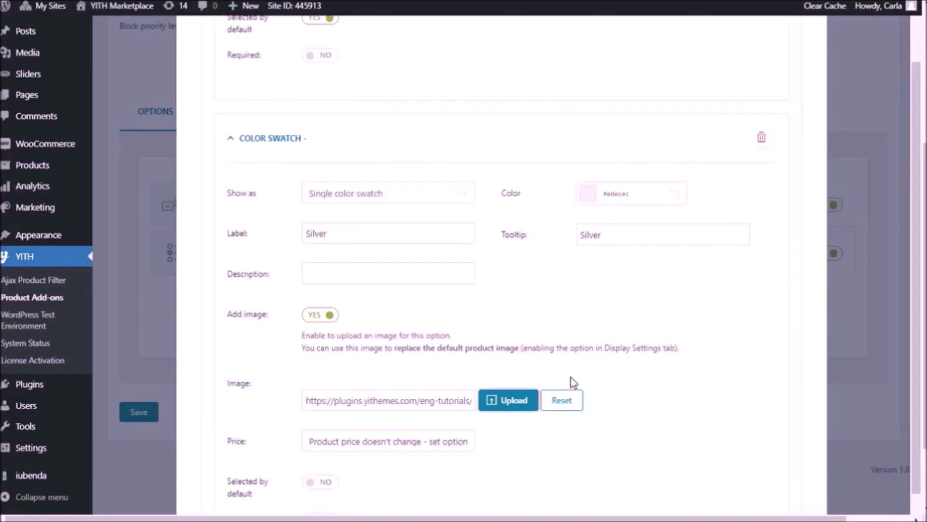
- Save the Color option set and the MacBook block, and check the color swatches on the product page
{"action": "scroll", "coordinate": [566, 362], "scroll_direction": "down", "scroll_amount": 5}
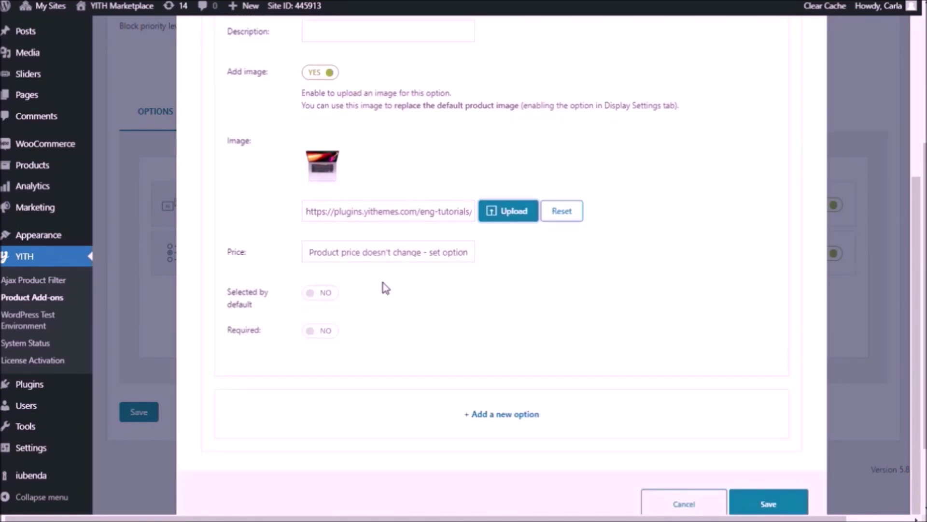
{"action": "scroll", "coordinate": [391, 309], "scroll_direction": "down", "scroll_amount": 2}
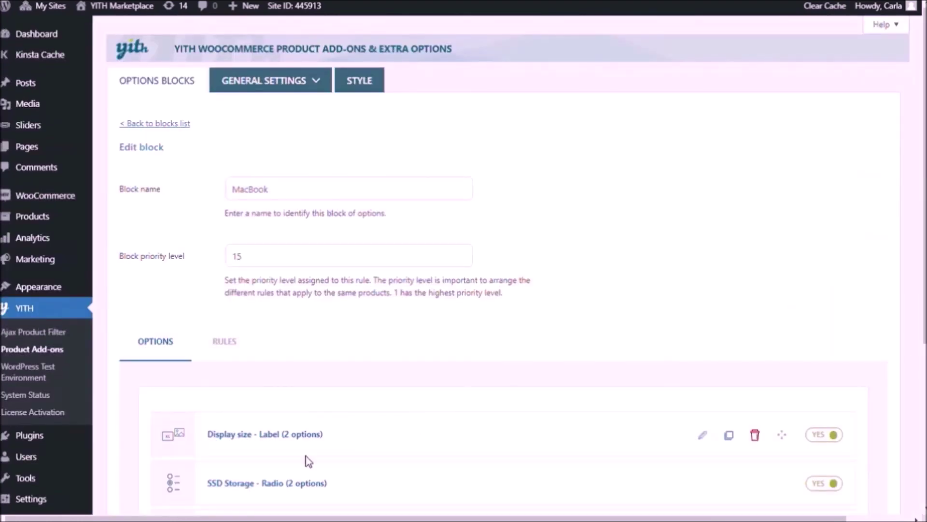
{"action": "scroll", "coordinate": [245, 516], "scroll_direction": "down", "scroll_amount": 5}
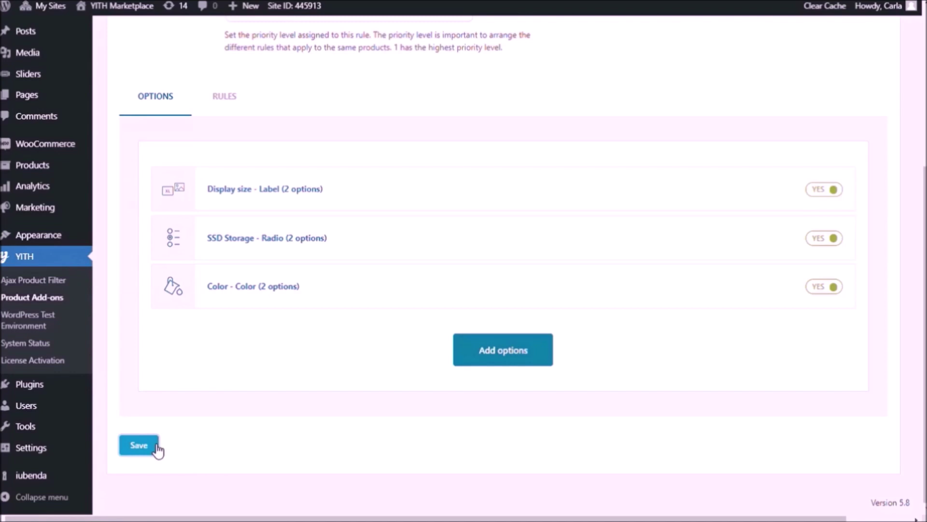
{"action": "left_click", "coordinate": [139, 444]}
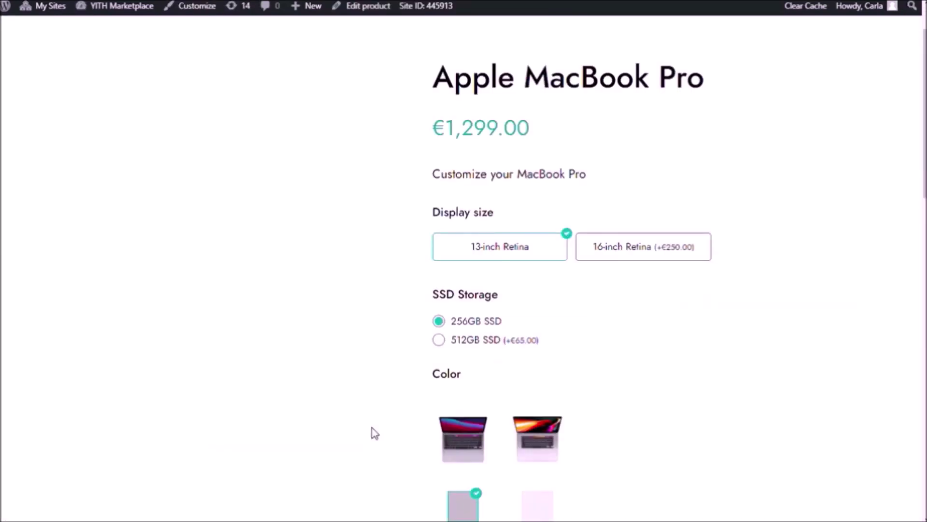
{"action": "scroll", "coordinate": [662, 387], "scroll_direction": "down", "scroll_amount": 4}
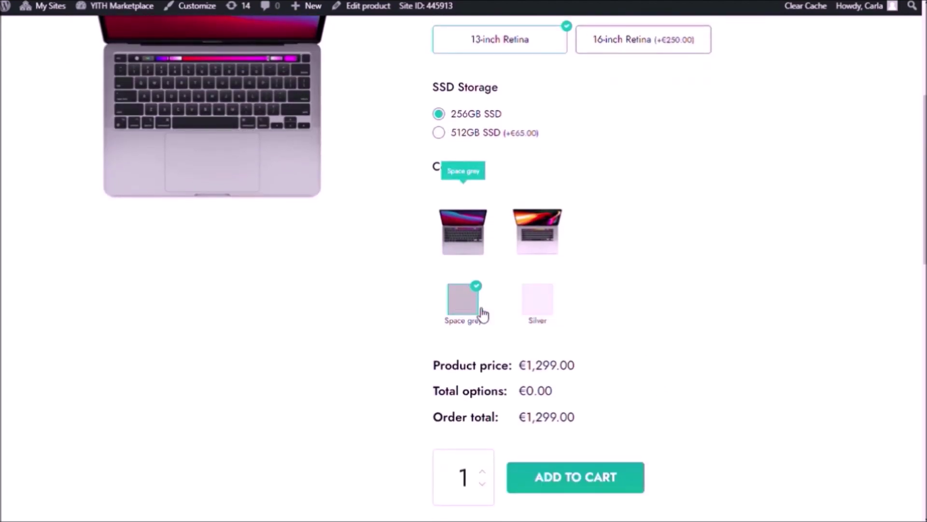
{"action": "scroll", "coordinate": [699, 310], "scroll_direction": "up", "scroll_amount": 2}
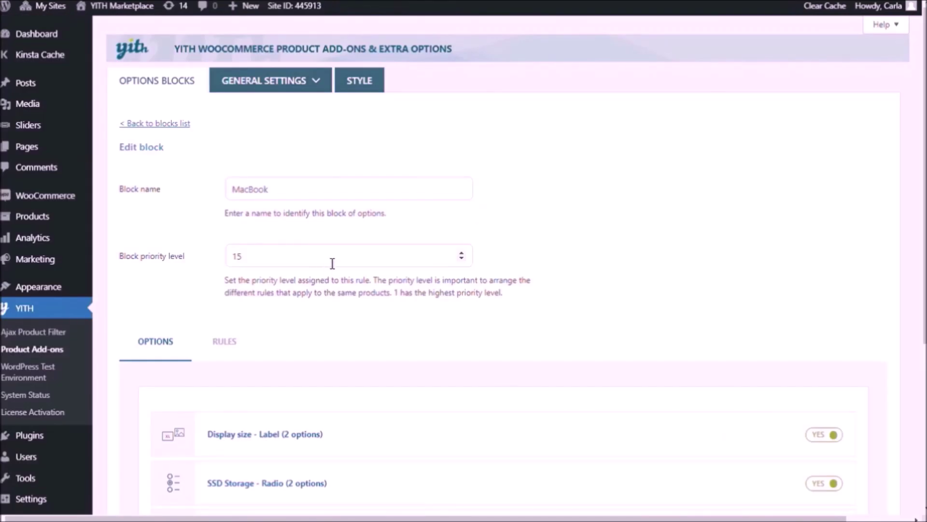
- In the Color set's display settings, hide the options images and set product image replacing to "Replace with options images"
{"action": "scroll", "coordinate": [327, 261], "scroll_direction": "down", "scroll_amount": 5}
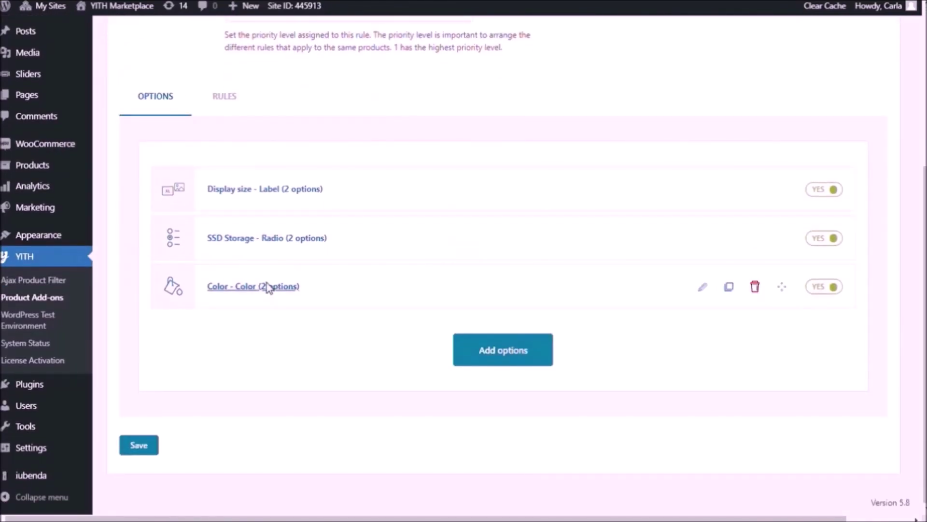
{"action": "left_click", "coordinate": [273, 287]}
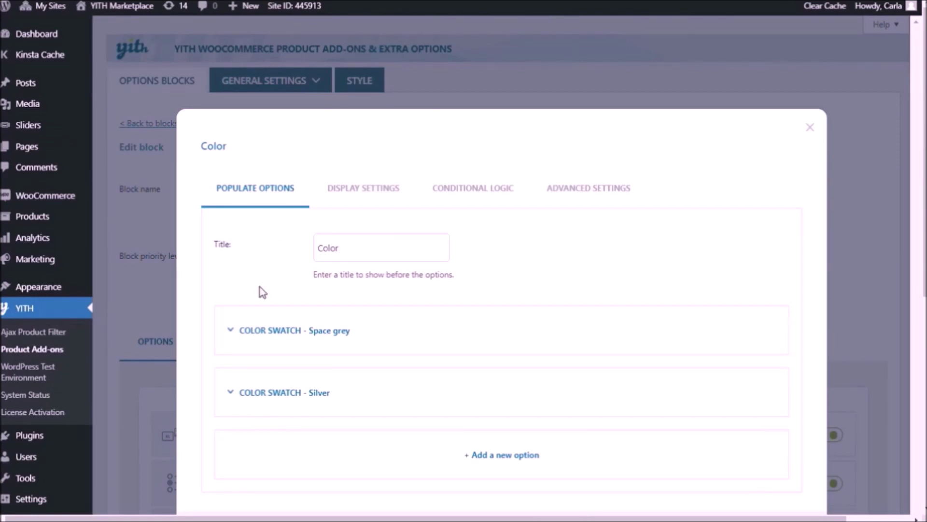
{"action": "left_click", "coordinate": [379, 195]}
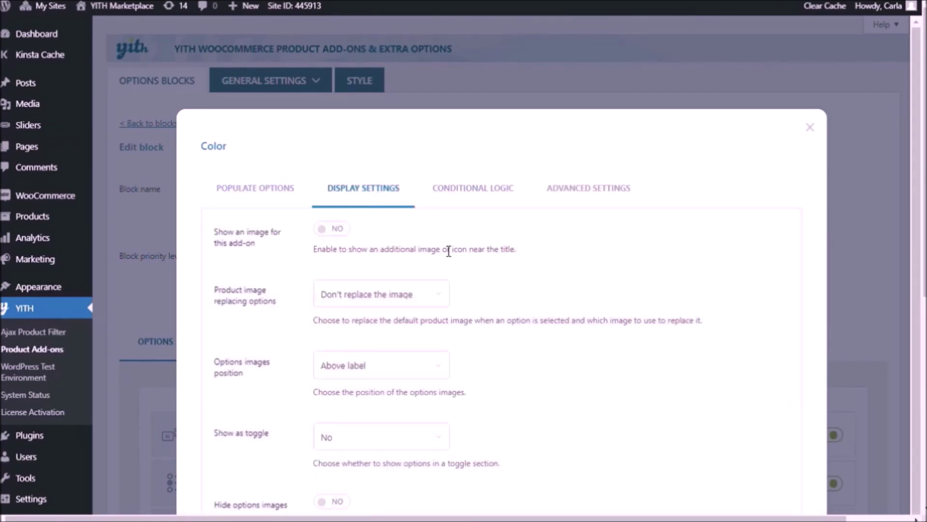
{"action": "scroll", "coordinate": [482, 252], "scroll_direction": "down", "scroll_amount": 2}
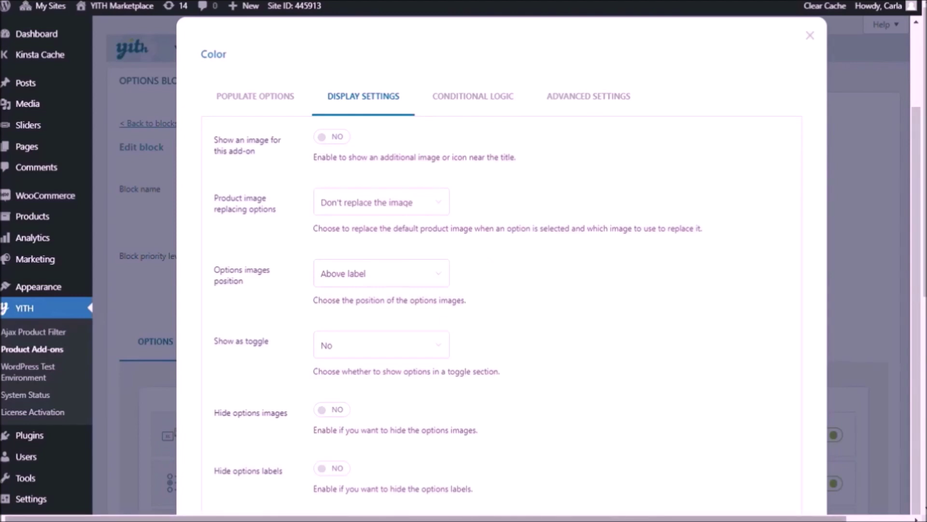
{"action": "left_click", "coordinate": [337, 416]}
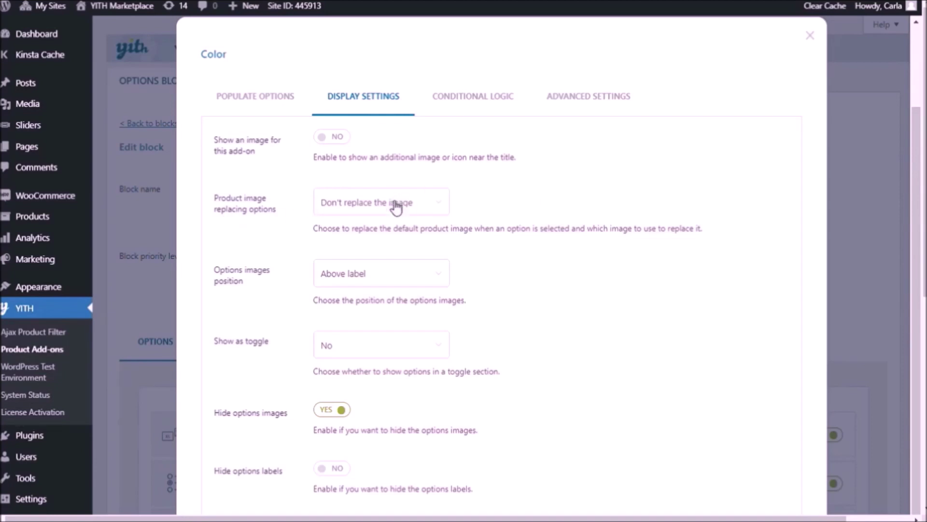
{"action": "left_click", "coordinate": [389, 252]}
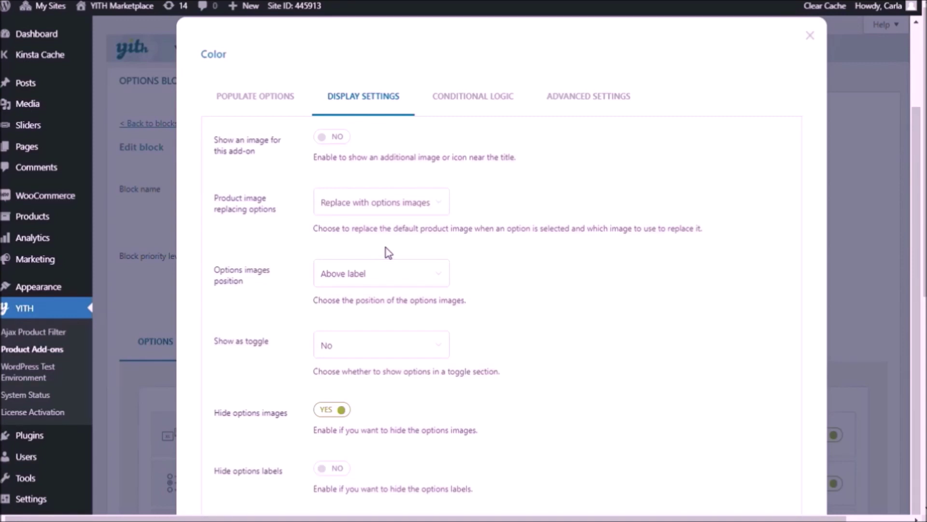
- Set the Color set's layout to 2 options per row
{"action": "scroll", "coordinate": [693, 385], "scroll_direction": "down", "scroll_amount": 6}
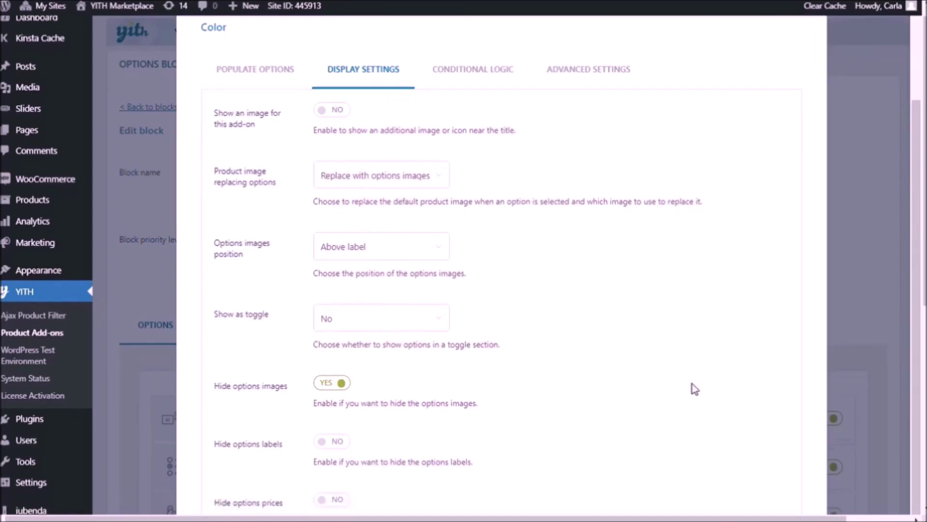
{"action": "scroll", "coordinate": [730, 463], "scroll_direction": "down", "scroll_amount": 1}
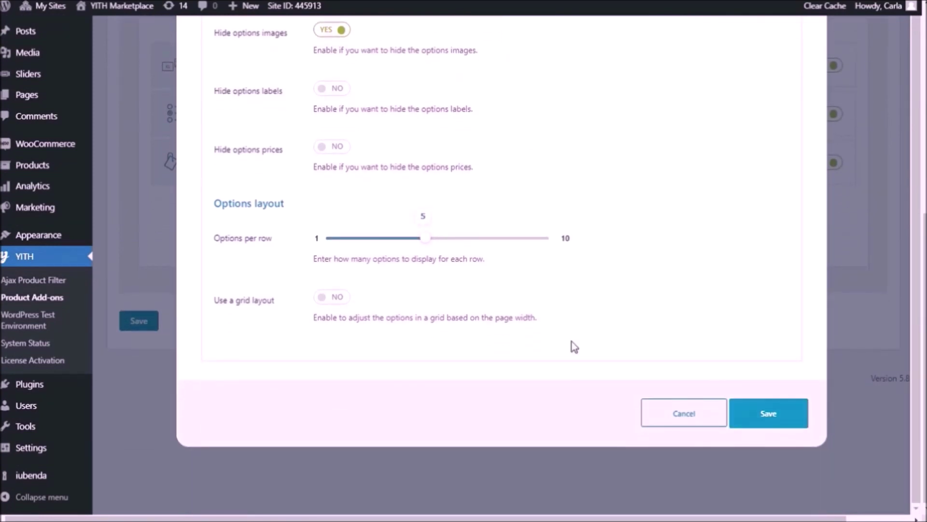
{"action": "left_click_drag", "start_coordinate": [432, 242], "coordinate": [362, 242]}
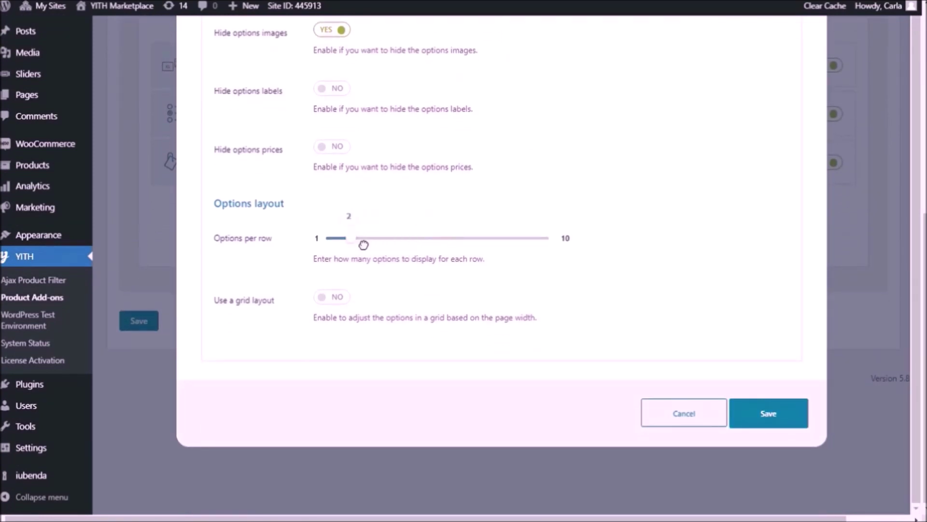
- Save the Color set's display settings and the MacBook block
{"action": "left_click", "coordinate": [772, 413]}
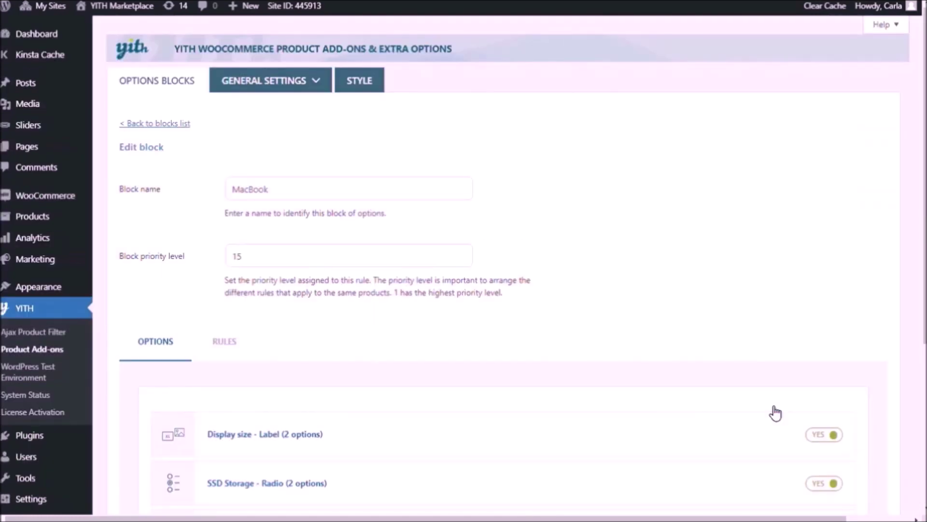
{"action": "scroll", "coordinate": [548, 383], "scroll_direction": "down", "scroll_amount": 5}
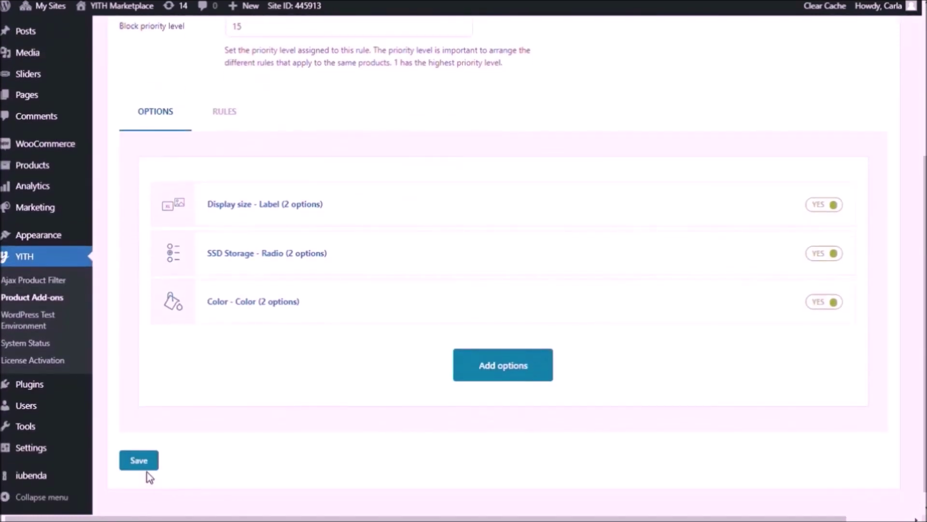
{"action": "left_click", "coordinate": [140, 463]}
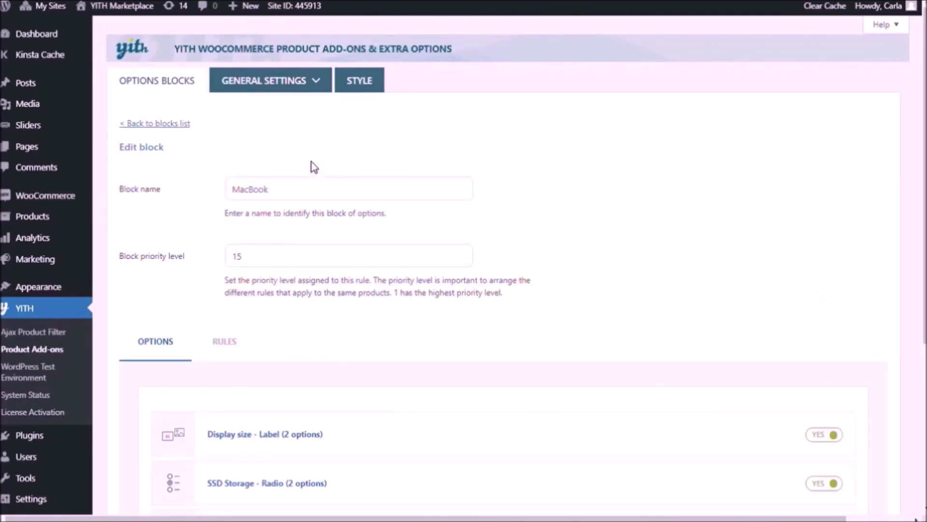
- Set the color swatch style to Rounded in the style options, save it, and check the Silver swatch on the product page
{"action": "mouse_move", "coordinate": [315, 92]}
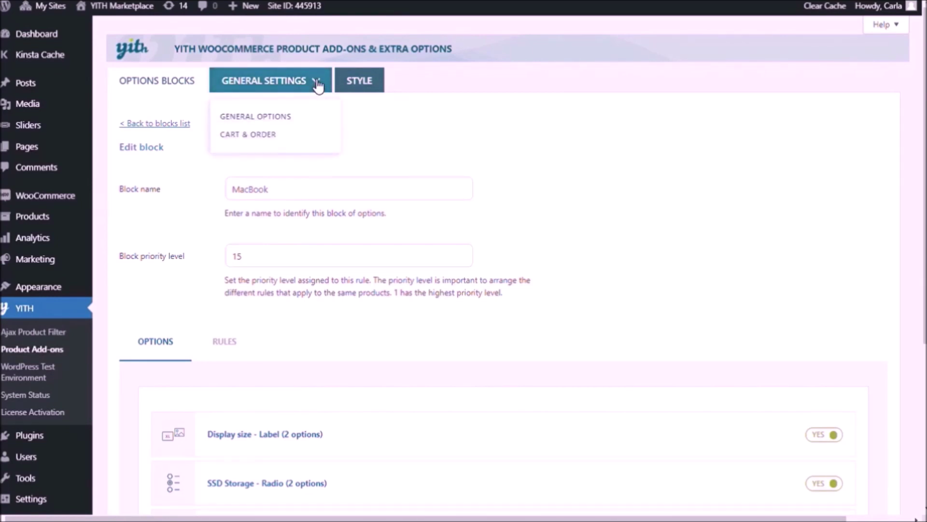
{"action": "left_click", "coordinate": [360, 81]}
{"action": "scroll", "coordinate": [359, 90], "scroll_direction": "down", "scroll_amount": 5}
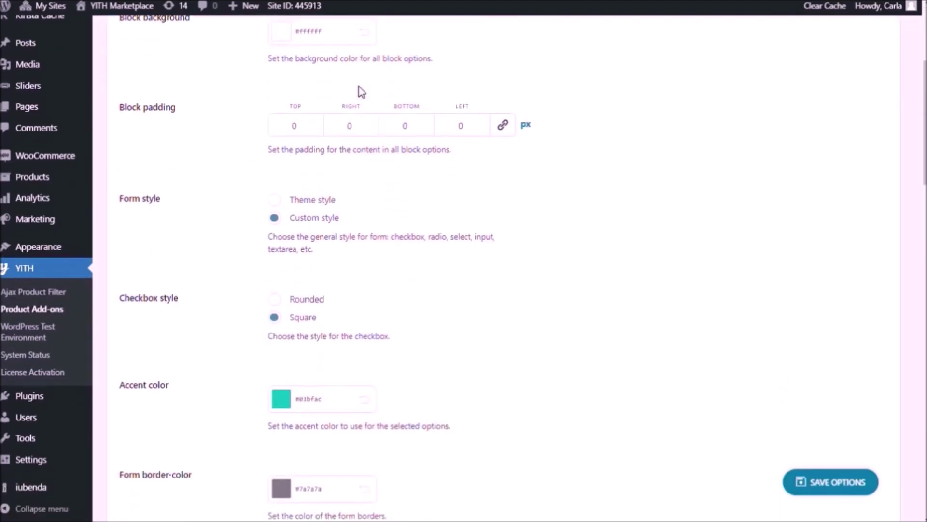
{"action": "scroll", "coordinate": [362, 92], "scroll_direction": "down", "scroll_amount": 8}
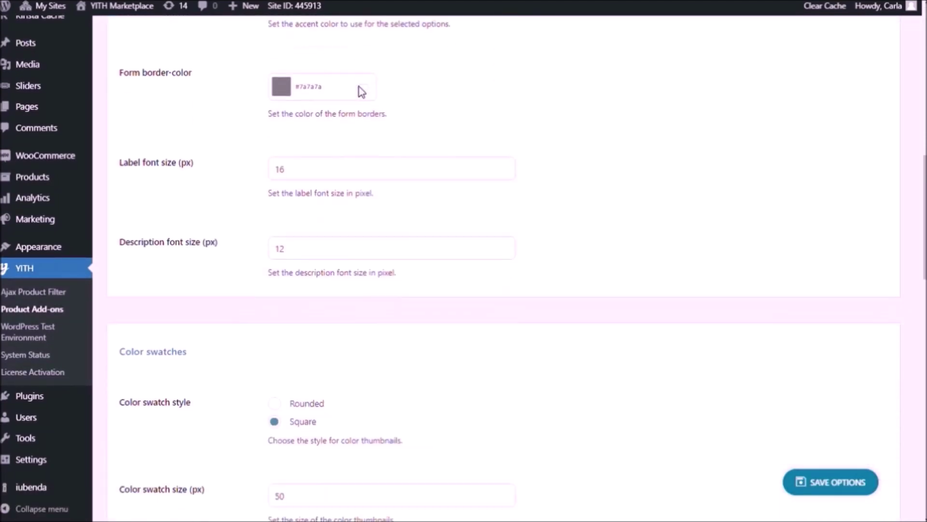
{"action": "scroll", "coordinate": [361, 91], "scroll_direction": "down", "scroll_amount": 5}
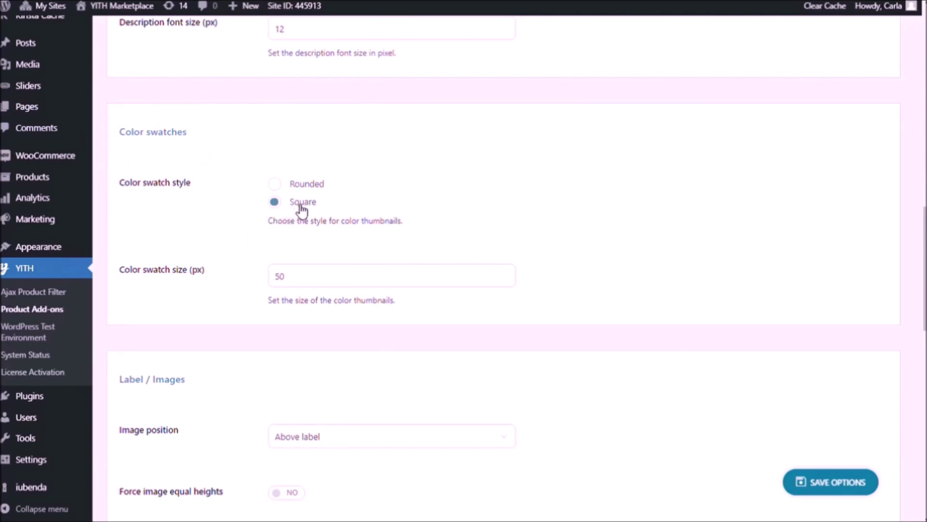
{"action": "left_click", "coordinate": [277, 187]}
{"action": "left_click", "coordinate": [852, 488]}
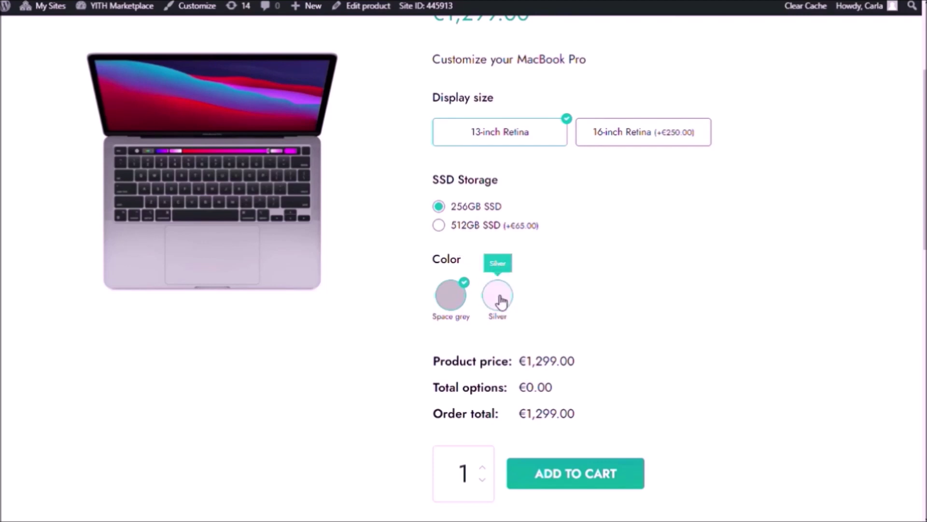
{"action": "left_click", "coordinate": [499, 299]}
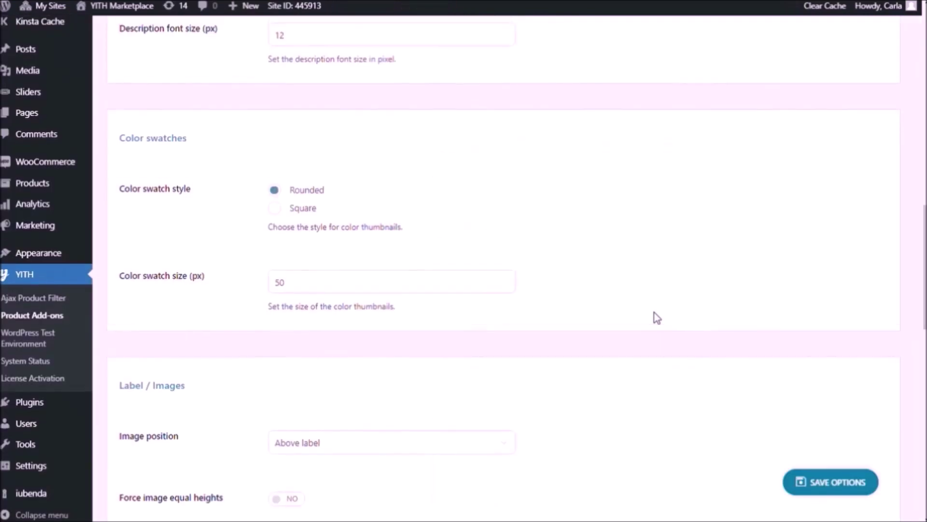
- Return to the options blocks list and open the MacBook block for editing
{"action": "scroll", "coordinate": [657, 318], "scroll_direction": "up", "scroll_amount": 10}
{"action": "scroll", "coordinate": [657, 318], "scroll_direction": "up", "scroll_amount": 3}
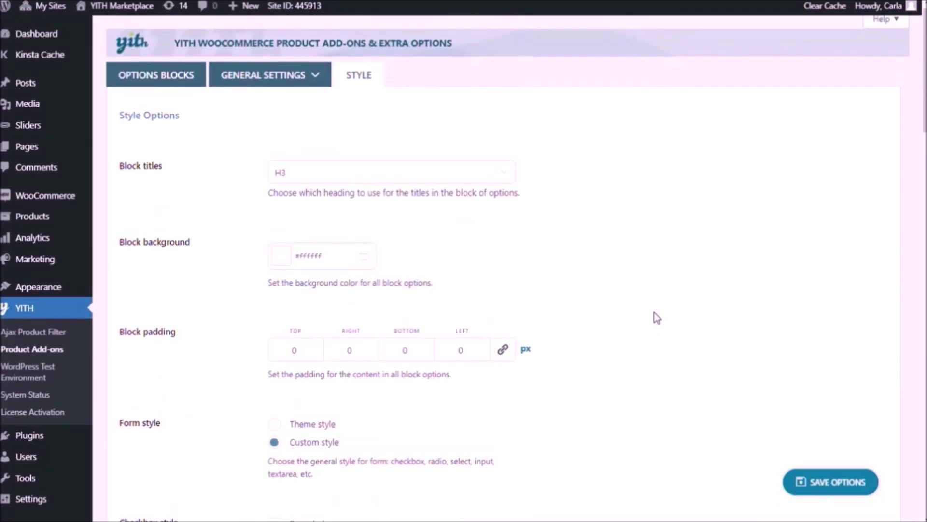
{"action": "left_click", "coordinate": [171, 86]}
{"action": "scroll", "coordinate": [287, 430], "scroll_direction": "down", "scroll_amount": 8}
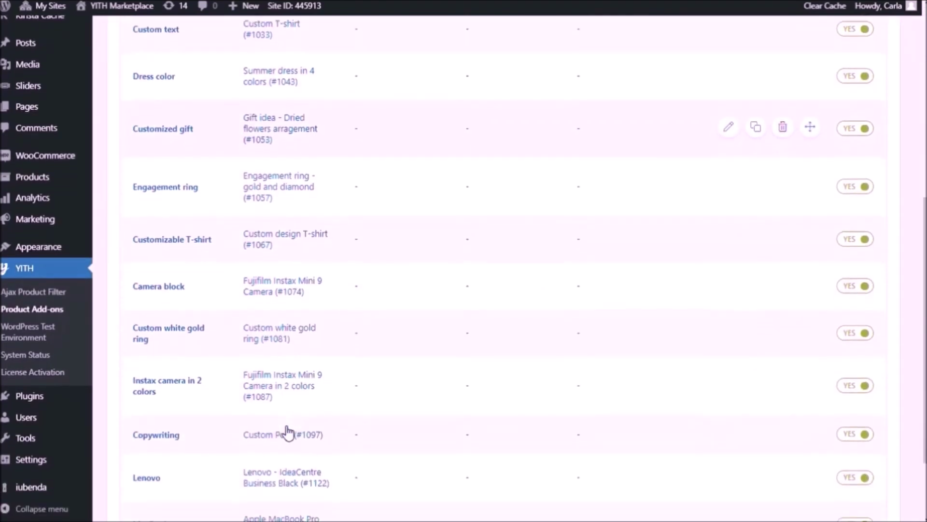
{"action": "scroll", "coordinate": [288, 431], "scroll_direction": "down", "scroll_amount": 2}
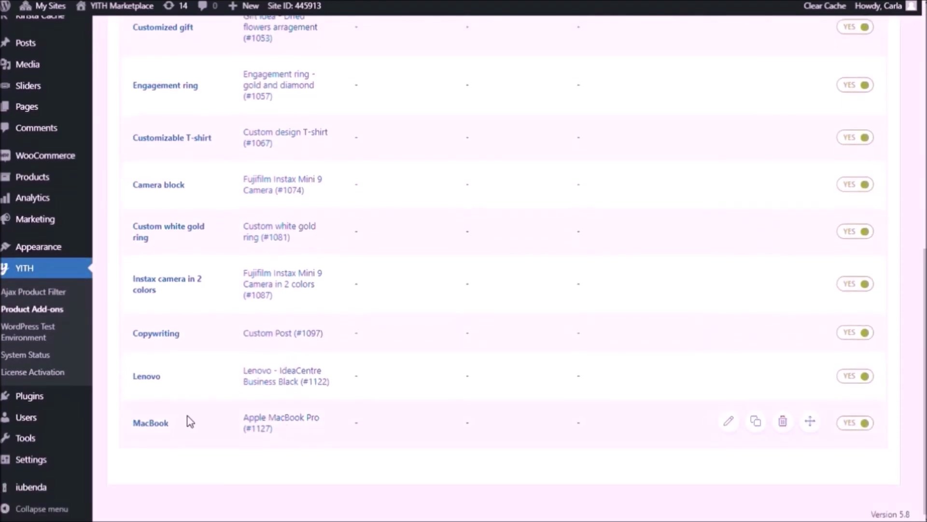
{"action": "left_click", "coordinate": [150, 425]}
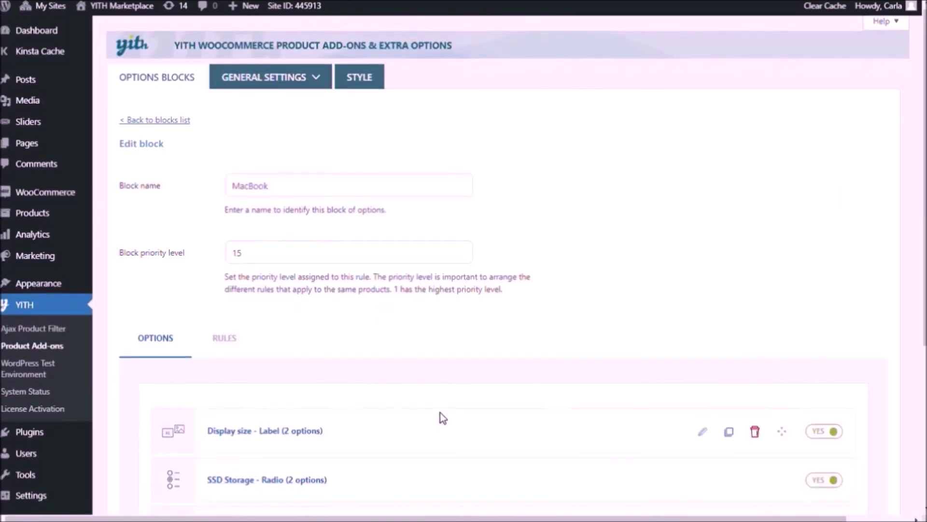
- Add a label or image option set titled "Processor" to the MacBook block
{"action": "scroll", "coordinate": [442, 415], "scroll_direction": "down", "scroll_amount": 5}
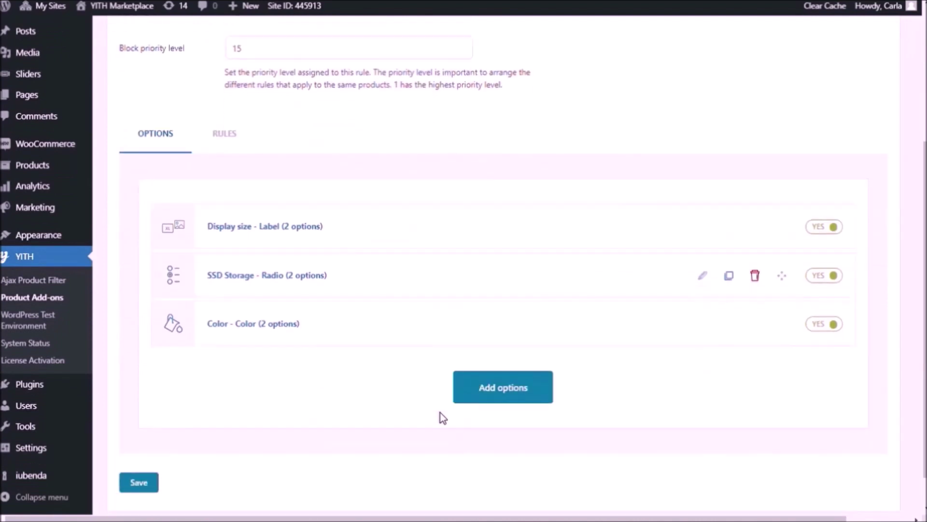
{"action": "left_click", "coordinate": [495, 379]}
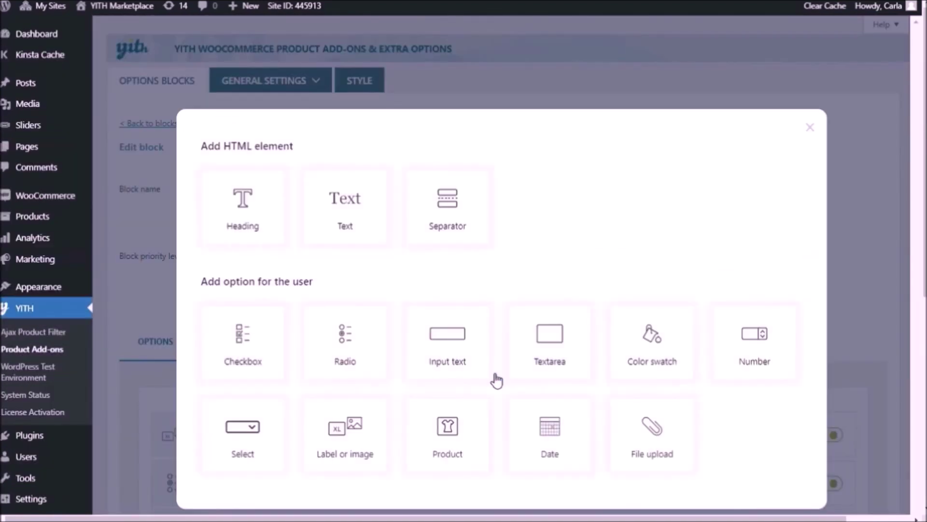
{"action": "left_click", "coordinate": [359, 463]}
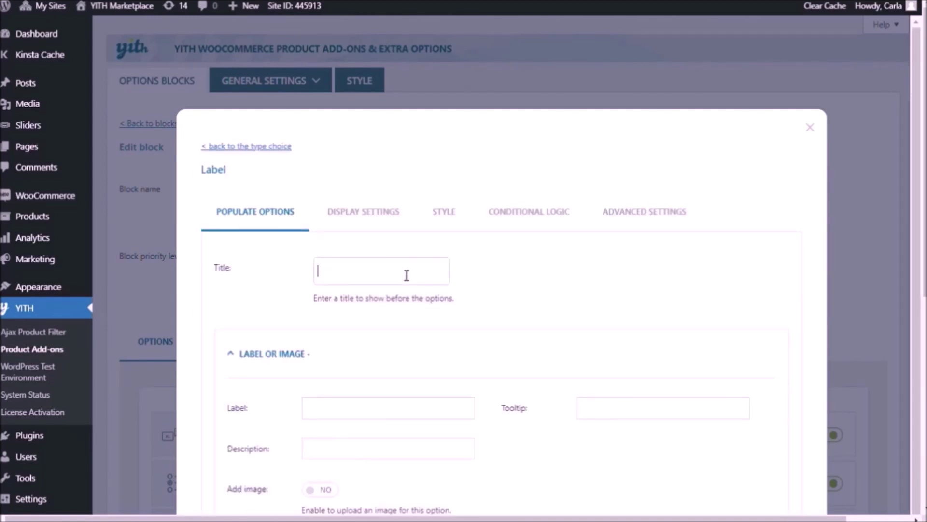
{"action": "type", "text": "Processor"}
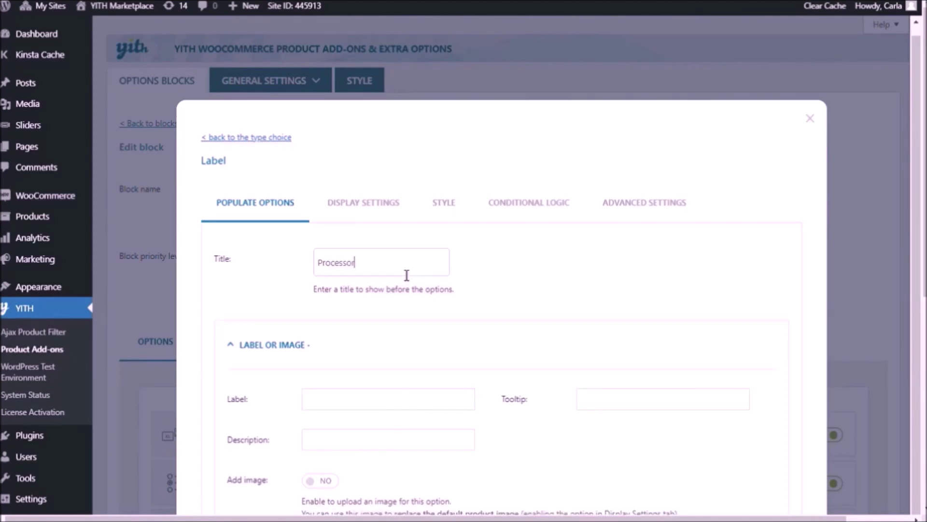
- Label the first Processor option "2.3GHz 8-core 9th-generation Intel Core i9 processor, Turbo Boost up to 4.8GHz" and set its tooltip to "2.3GHz"
{"action": "scroll", "coordinate": [520, 418], "scroll_direction": "down", "scroll_amount": 3}
{"action": "left_click", "coordinate": [396, 214]}
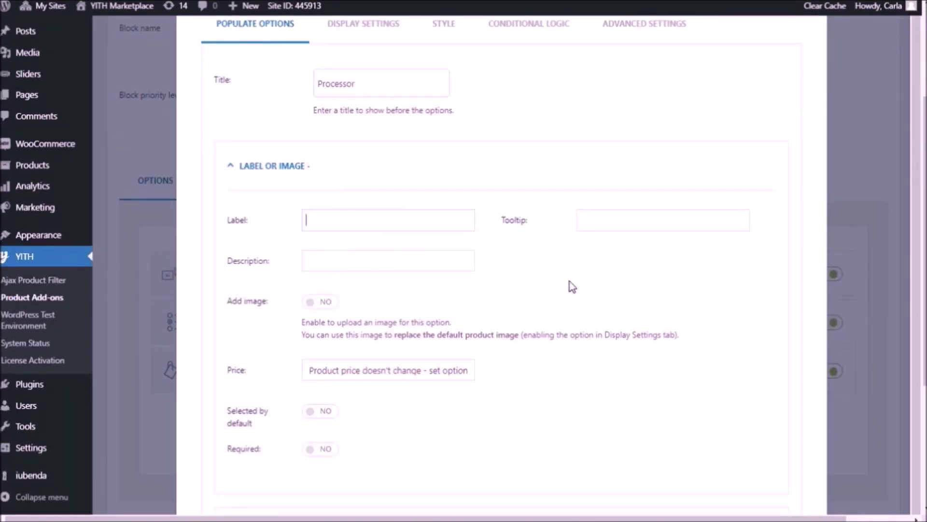
{"action": "type", "text": "2.3GHz 8-core 9th-generation Intel Cor"}
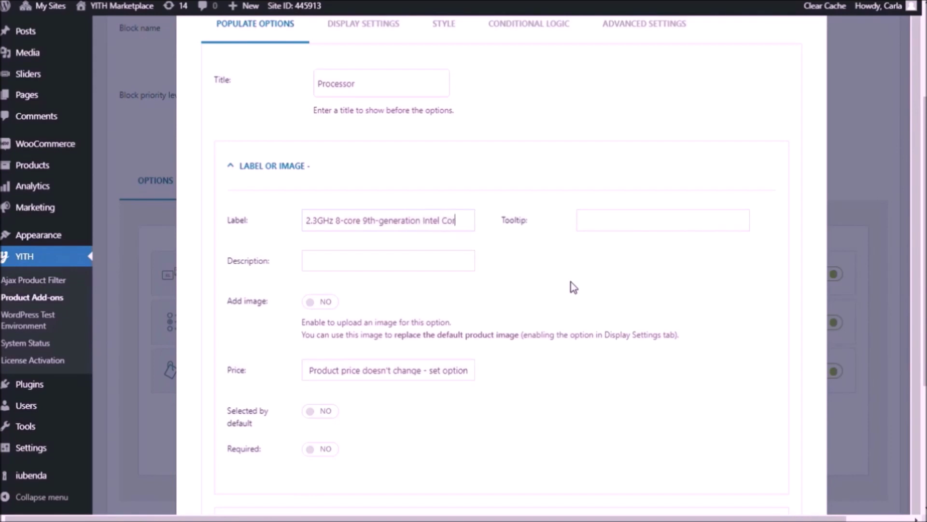
{"action": "type", "text": "e i9 processor, Turbo Boost up to 4.8"}
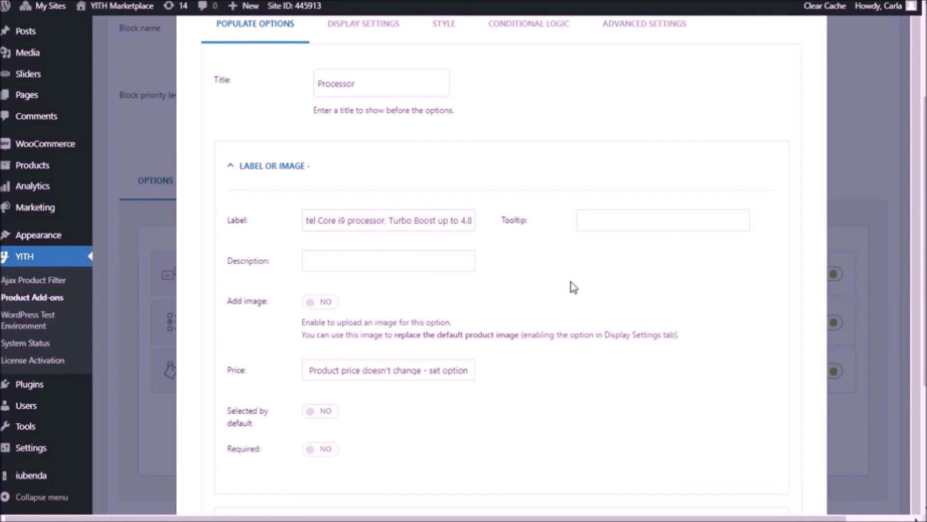
{"action": "type", "text": "GHz"}
{"action": "key", "text": "Tab"}
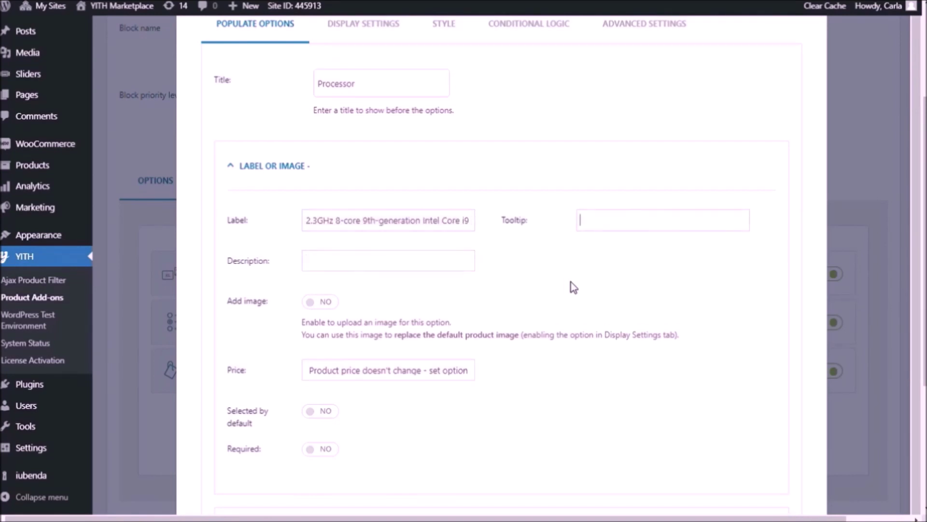
{"action": "key", "text": "Tab"}
{"action": "type", "text": "2."}
{"action": "type", "text": "3"}
{"action": "type", "text": "H"}
{"action": "type", "text": "GHz"}
- Add a second option to the Processor set with a label starting "2.4GHz"
{"action": "scroll", "coordinate": [464, 276], "scroll_direction": "down", "scroll_amount": 4}
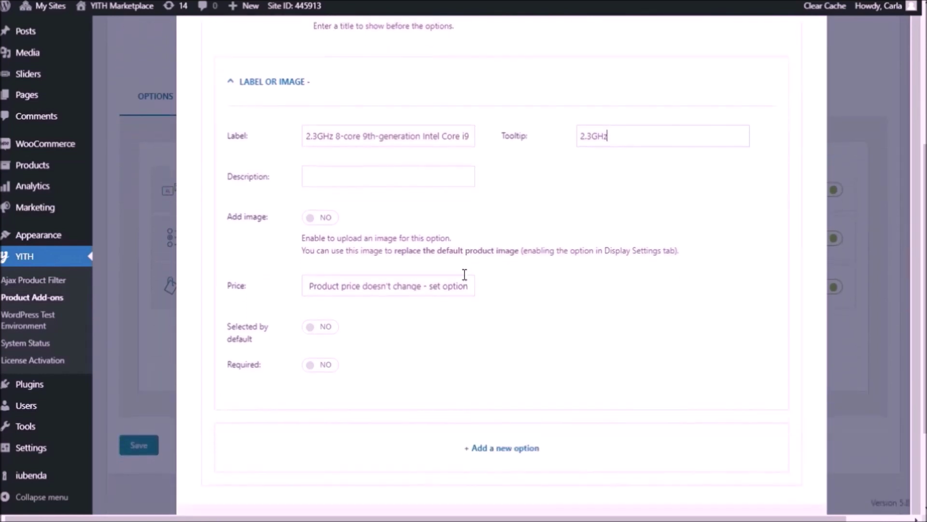
{"action": "left_click", "coordinate": [506, 348]}
{"action": "scroll", "coordinate": [506, 350], "scroll_direction": "down", "scroll_amount": 5}
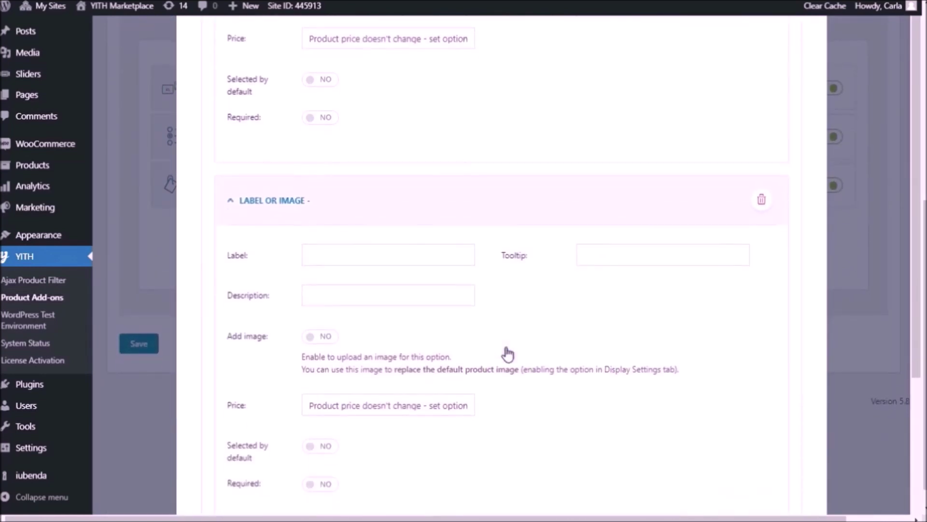
{"action": "type", "text": "2.4"}
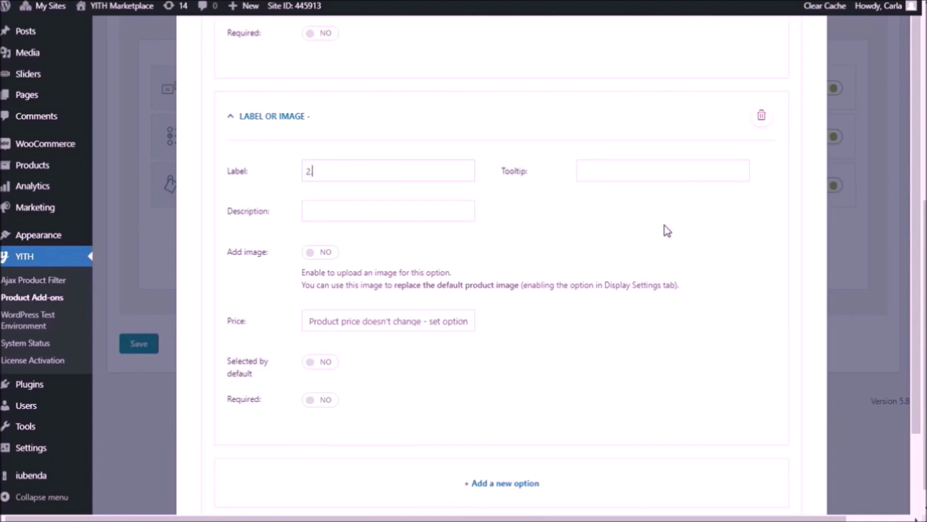
{"action": "type", "text": "GHz"}
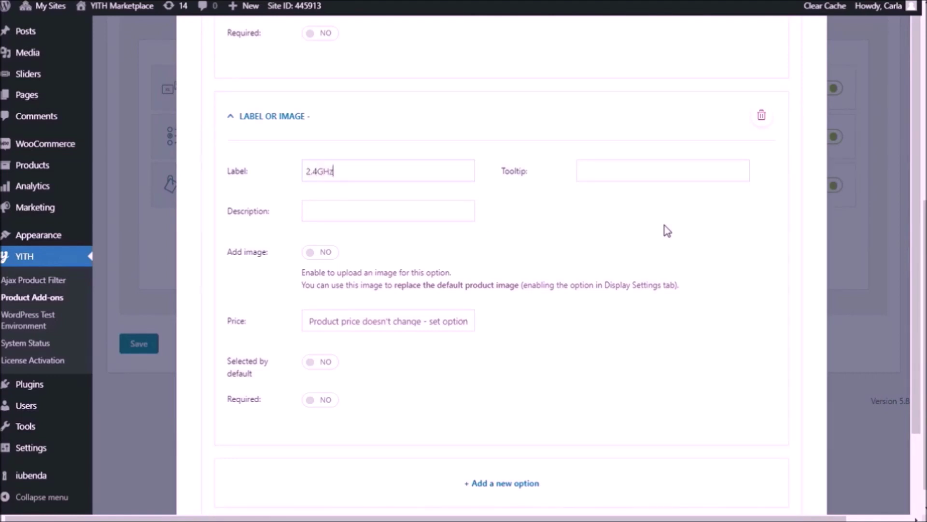